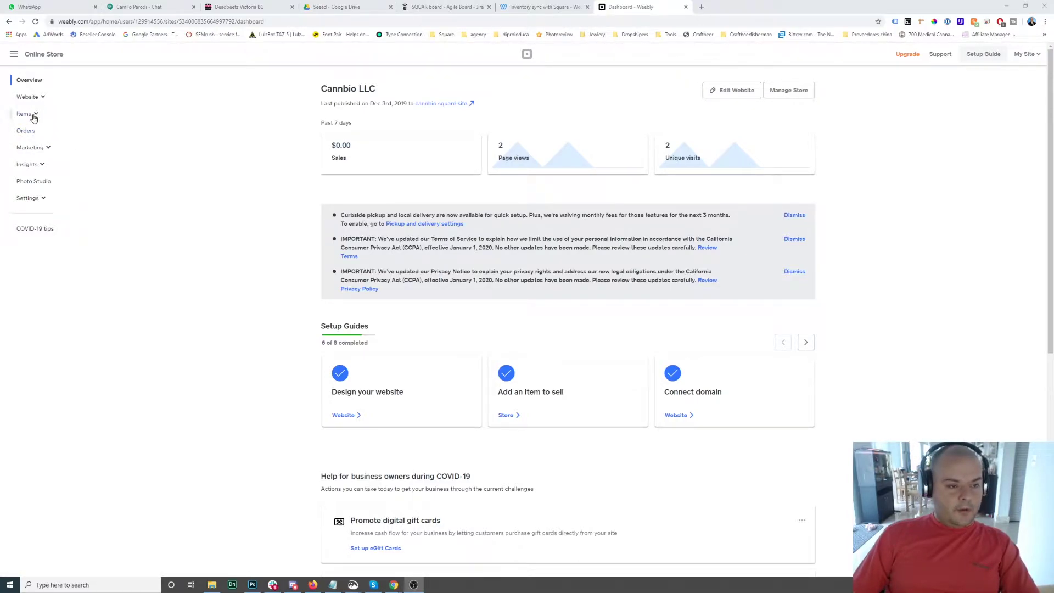
- Expand Items and open the Categories page listing the oil and roll on categories
left_click(22, 116)
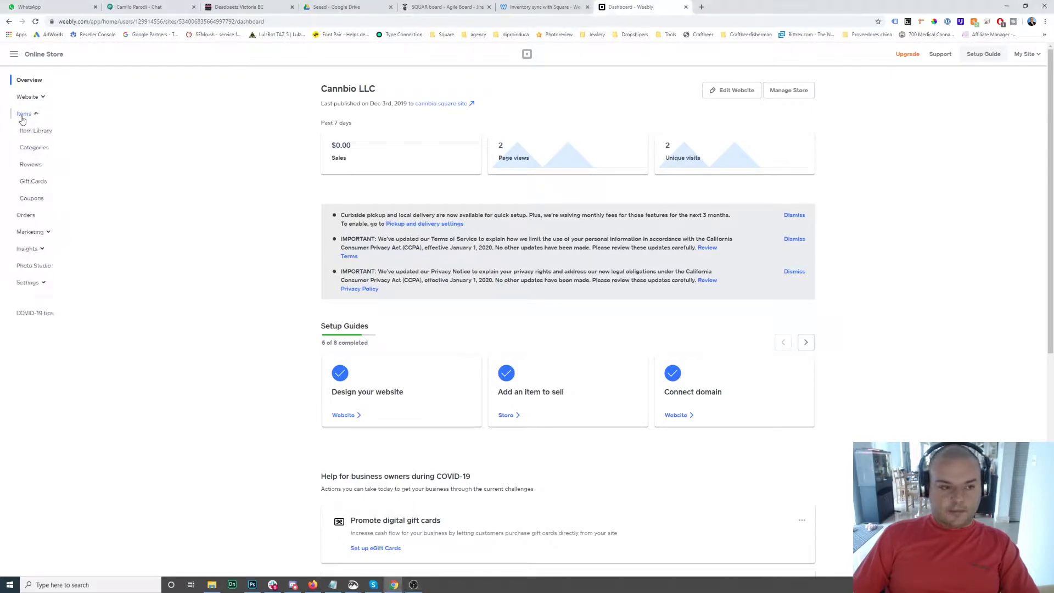
left_click(42, 154)
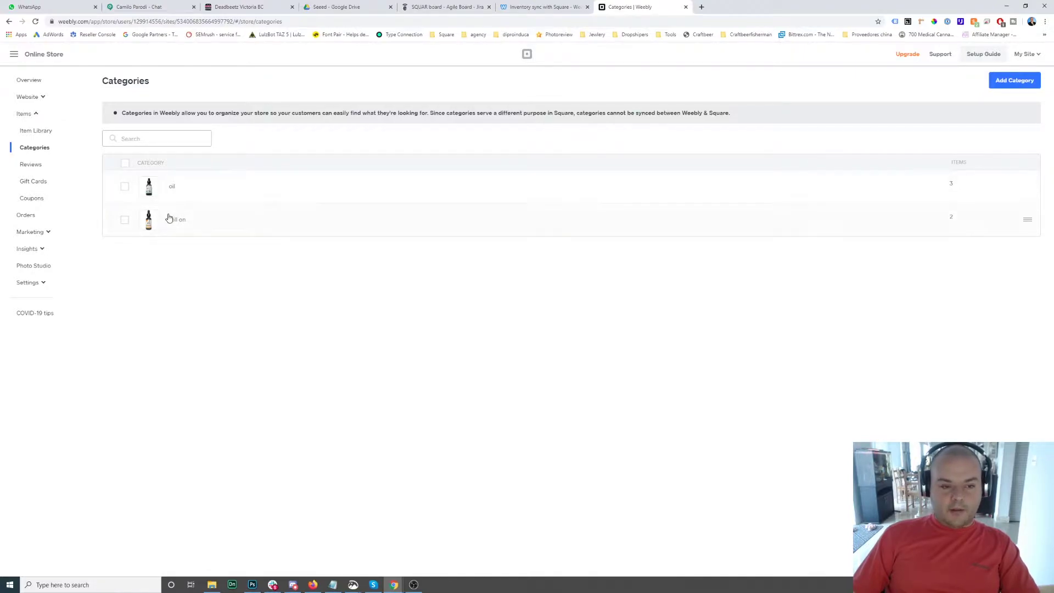
- Create a category named 'Topicals' and upload the goat milk CBD cream JPEG as its image
left_click(1015, 81)
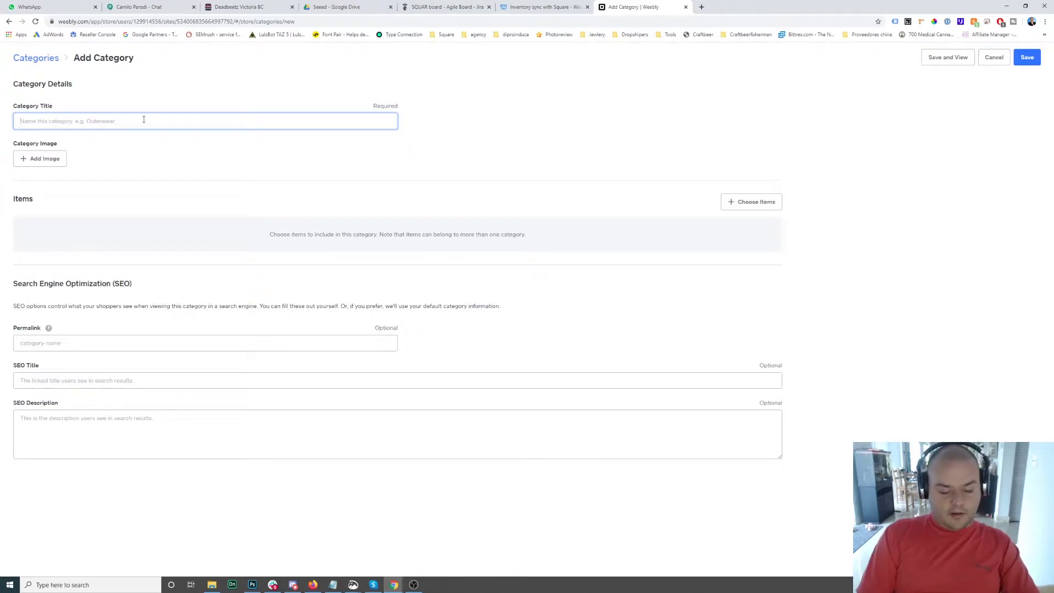
type("Topicals")
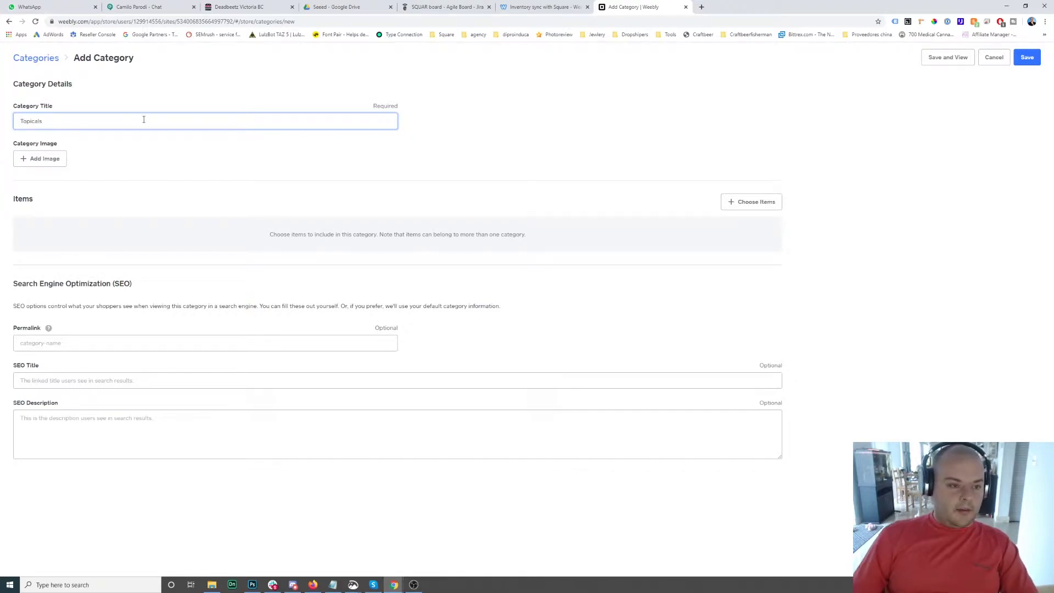
left_click(114, 199)
left_click(55, 165)
scroll(165, 121, "down", 5)
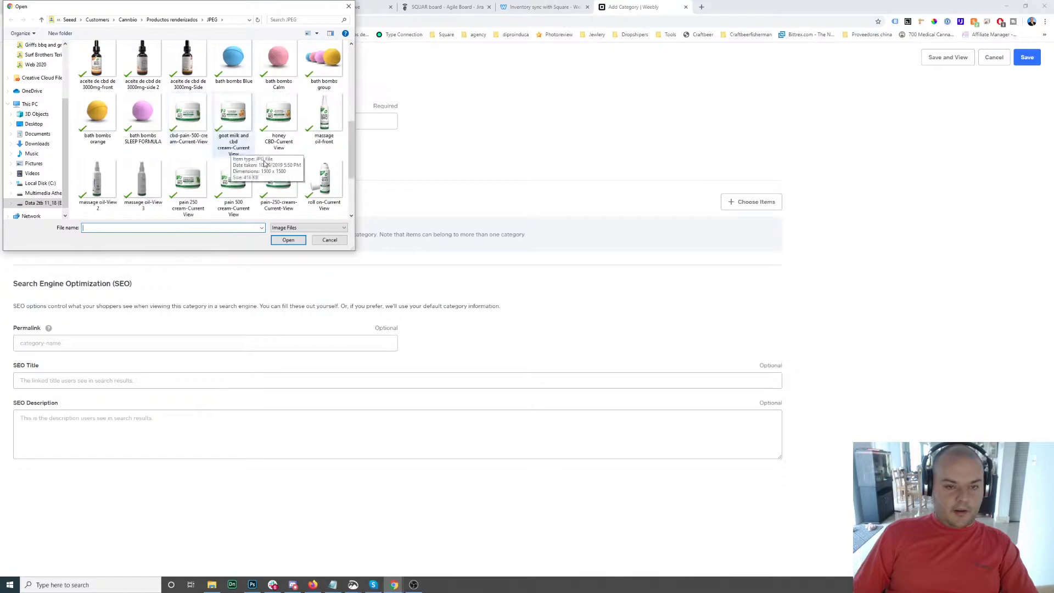
left_click(234, 130)
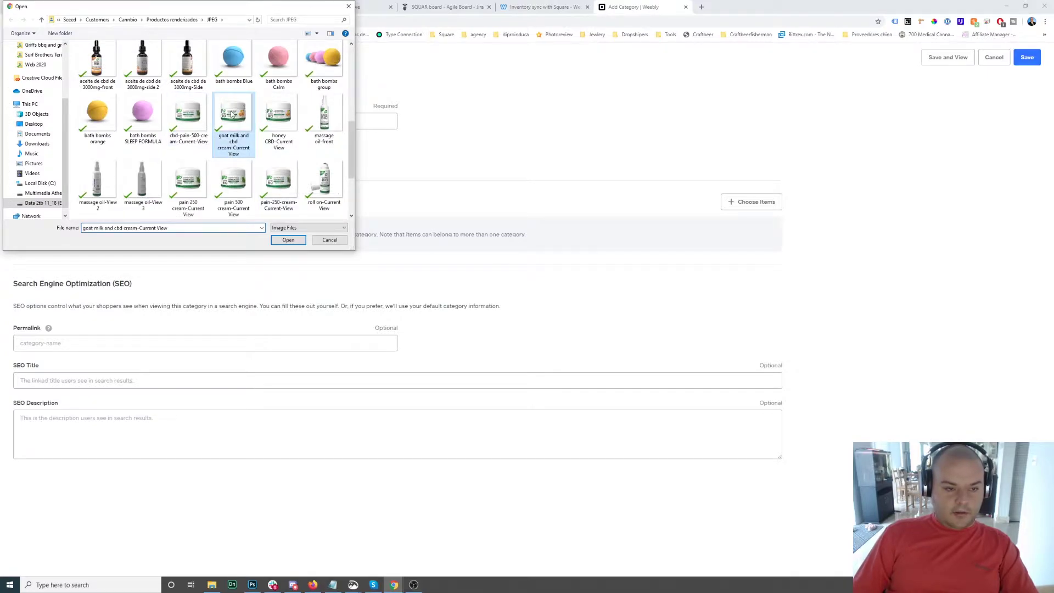
left_click(288, 240)
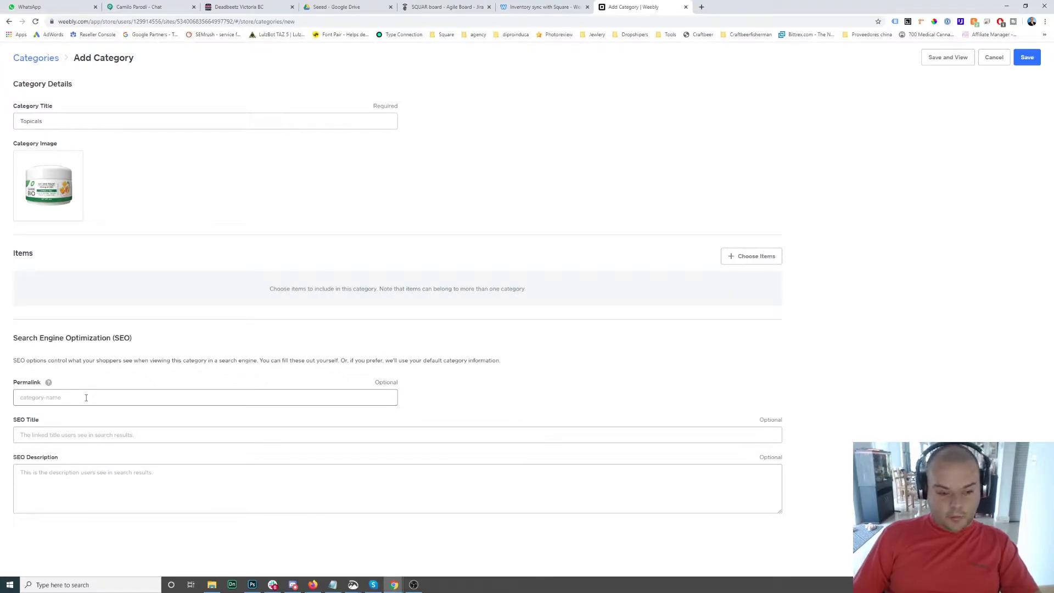
- Move through the SEO Title and SEO Description fields of the Topicals category form
left_click(90, 439)
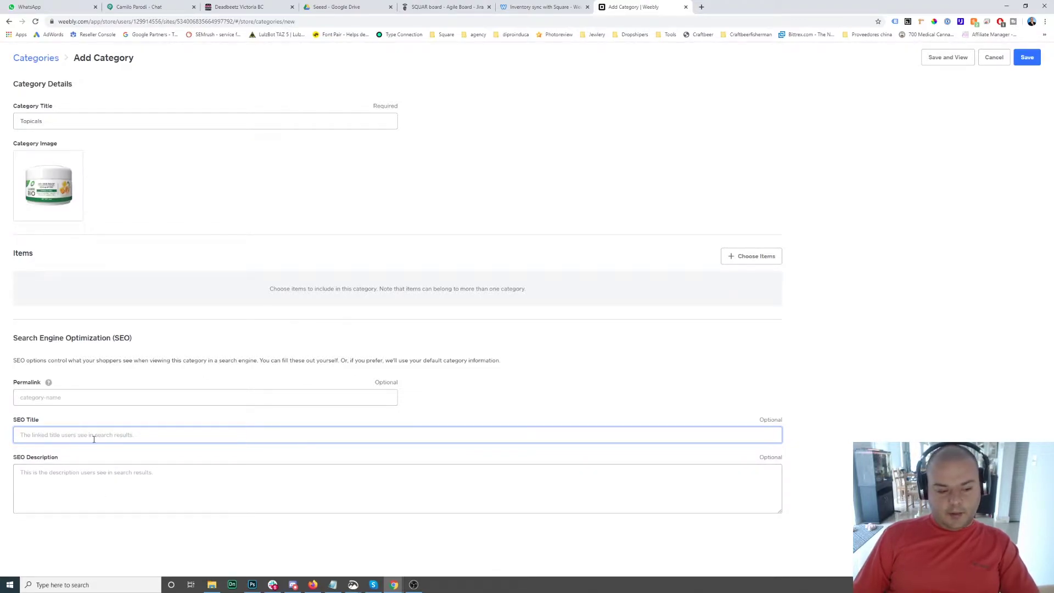
left_click(47, 491)
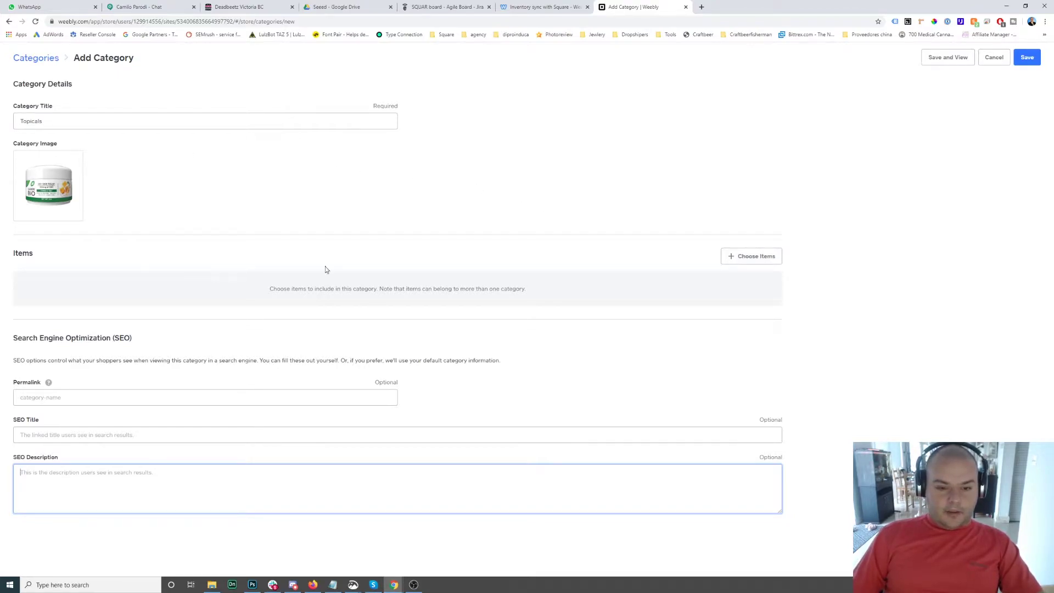
- Add three items, including Spray Para el Alivio, to Topicals and save the category
left_click(748, 262)
left_click(428, 230)
left_click(423, 203)
left_click(422, 177)
left_click(628, 273)
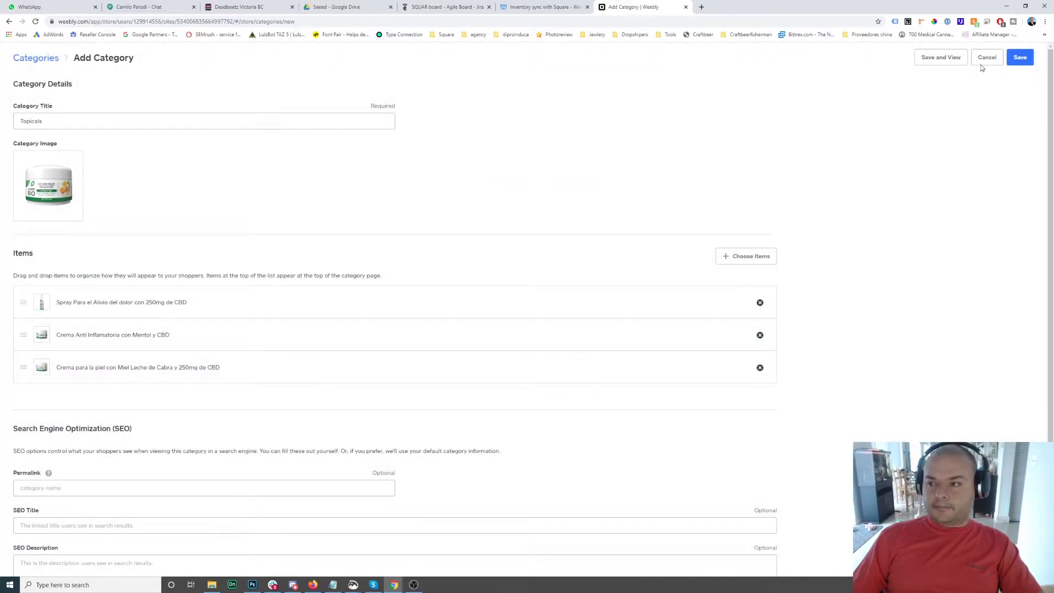
left_click(1020, 57)
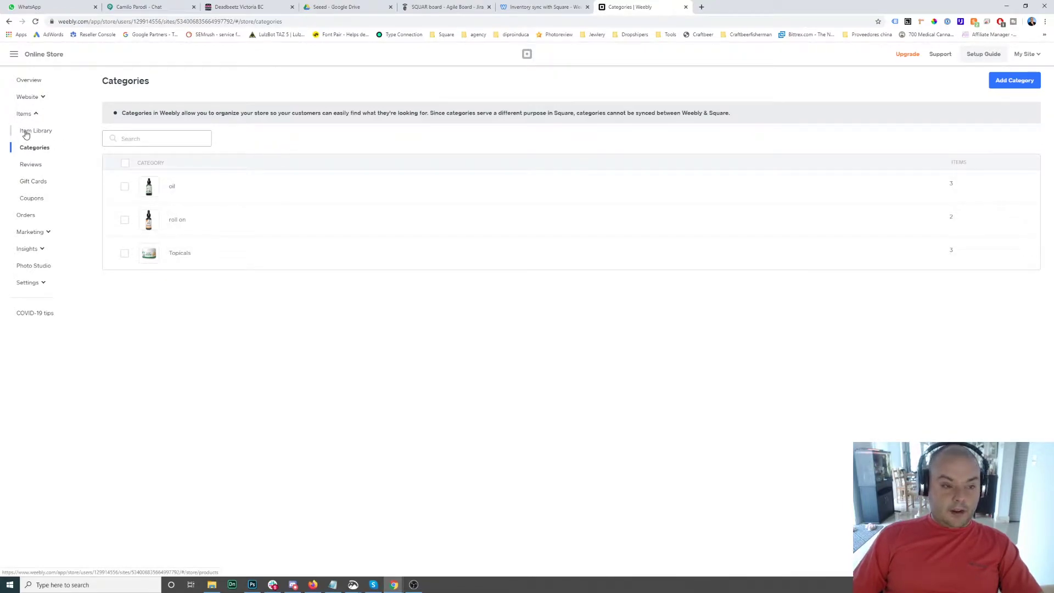
- Go to the Item Library showing the three items priced $18.00, $45.00 and $20.00
left_click(25, 132)
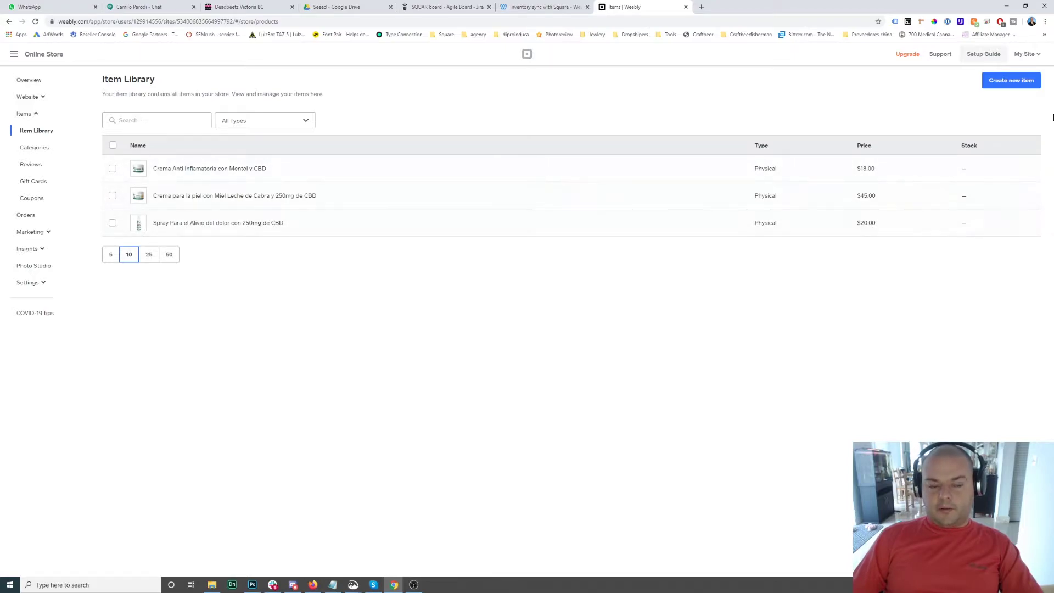
- Start a new store item, keeping its item type as Physical
left_click(997, 85)
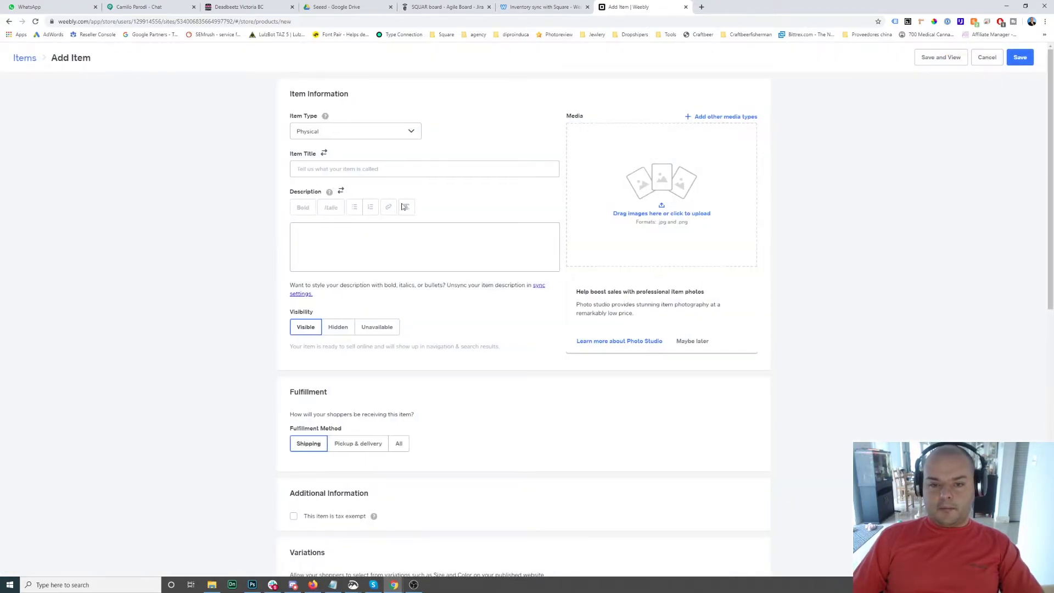
left_click(323, 132)
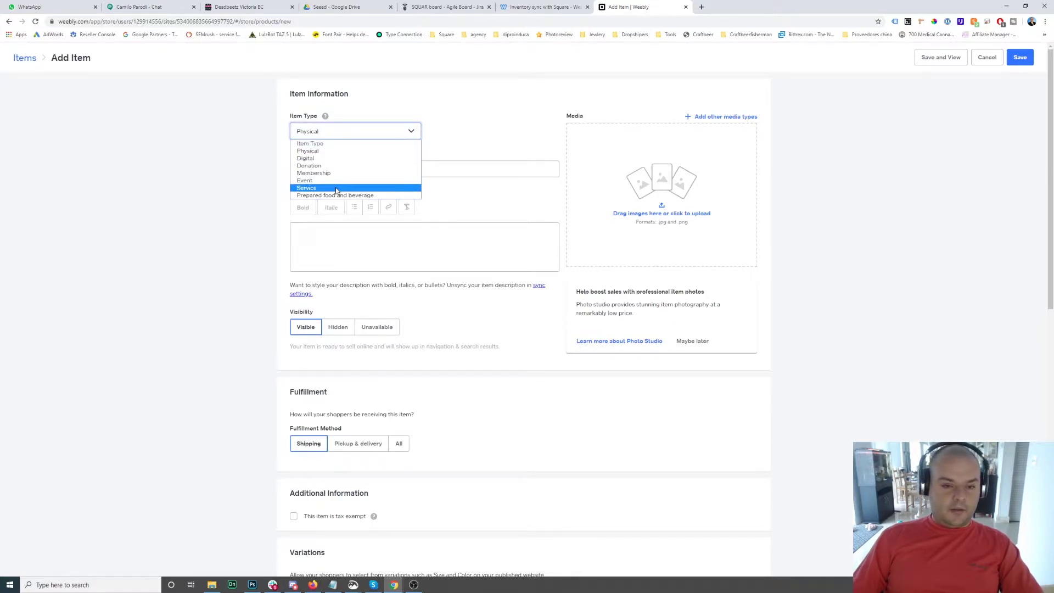
left_click(395, 105)
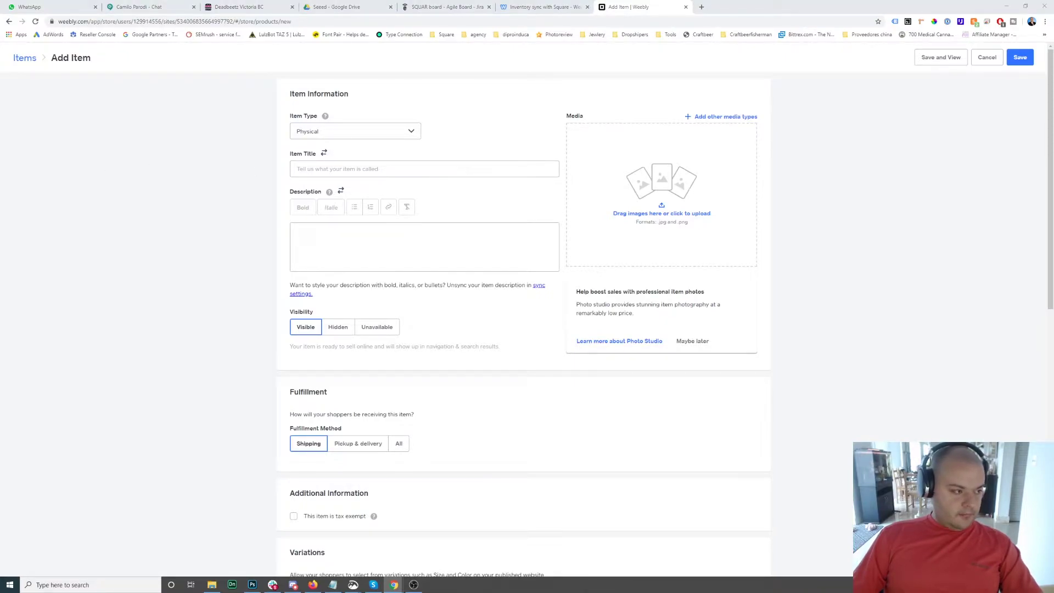
- Paste the title 'Aceite para Masages con lavanda, Vitamina E y 250mg de CBD' and the Spanish CBD description
left_click(320, 170)
type("Aceite para Masages con lavanda, Vitamina E y 250mg de CBD")
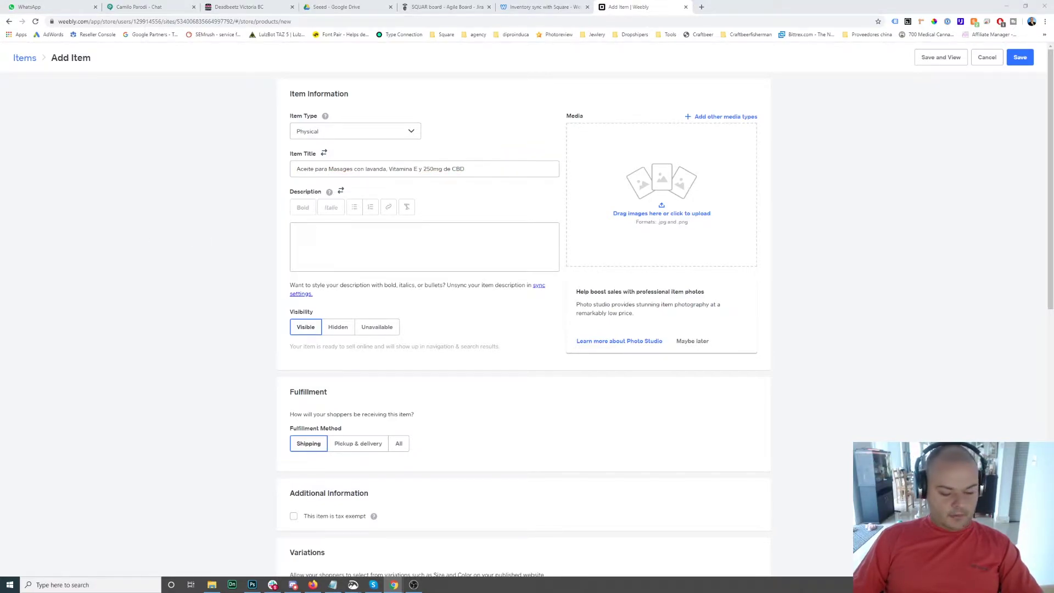
left_click(381, 266)
key("ctrl+v")
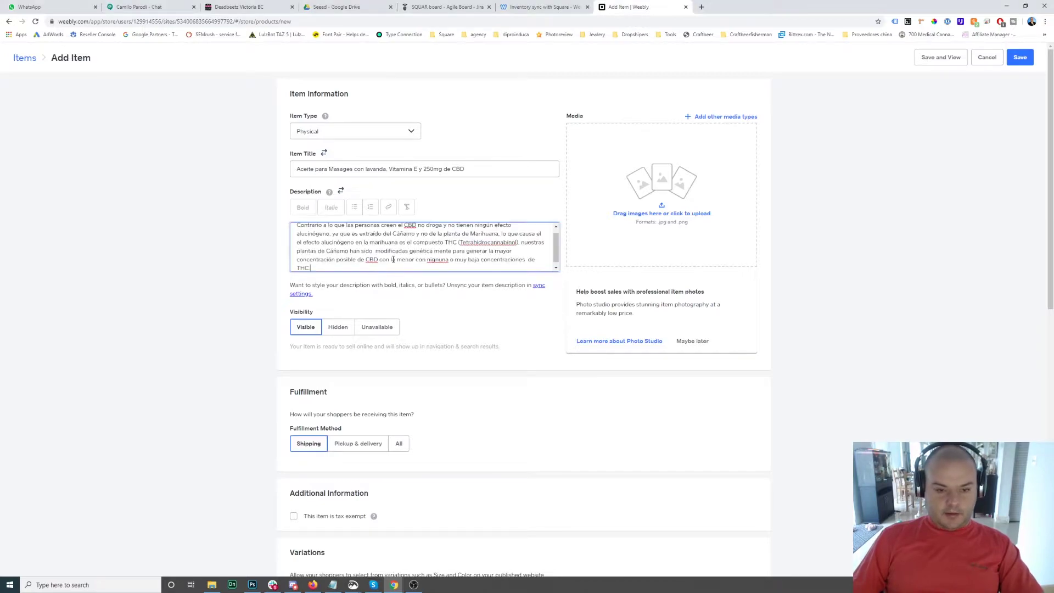
- Upload the massage oil-front, View 2 and View 3 photos to the item's media
left_click(652, 187)
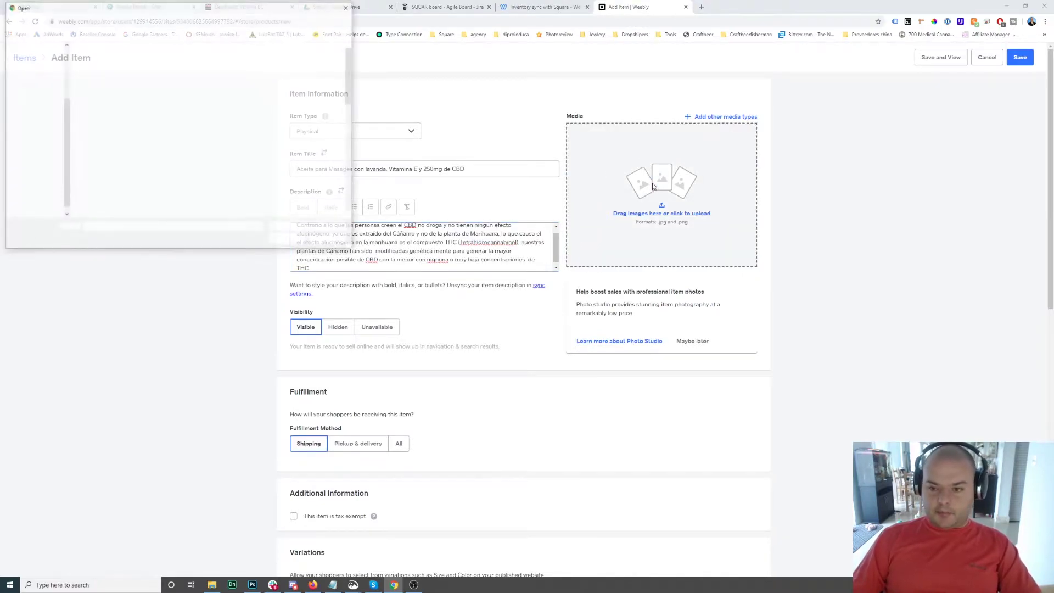
scroll(229, 103, "down", 5)
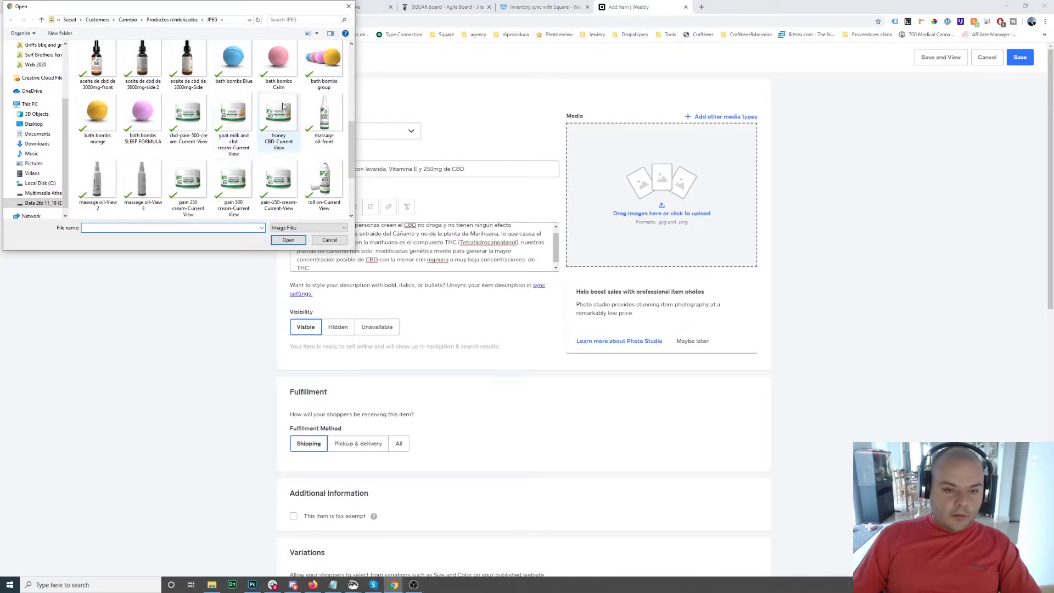
left_click(308, 125)
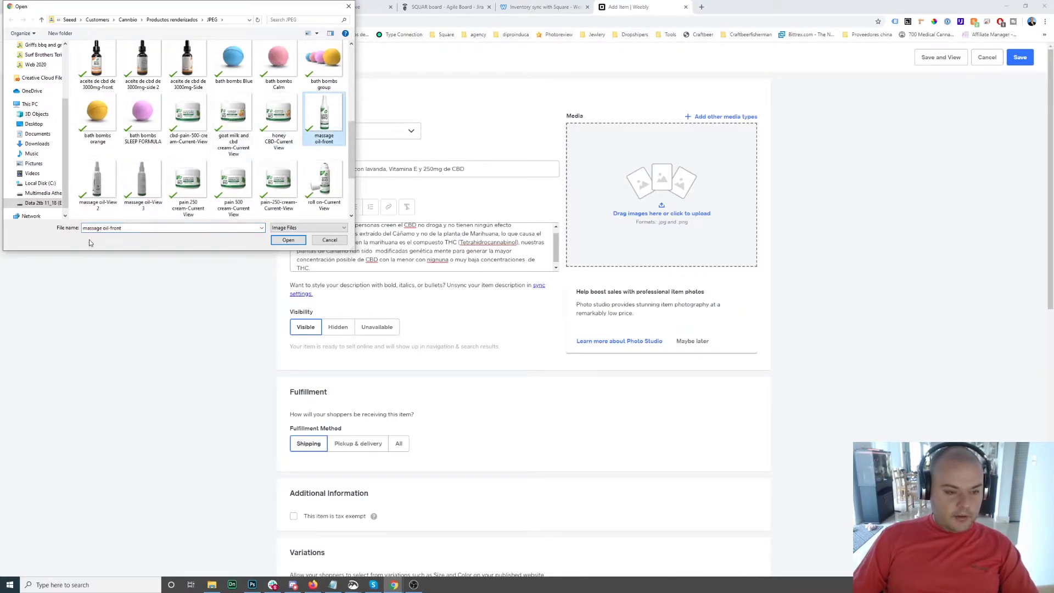
left_click(98, 181, "ctrl")
left_click(143, 182, "ctrl")
left_click(288, 240)
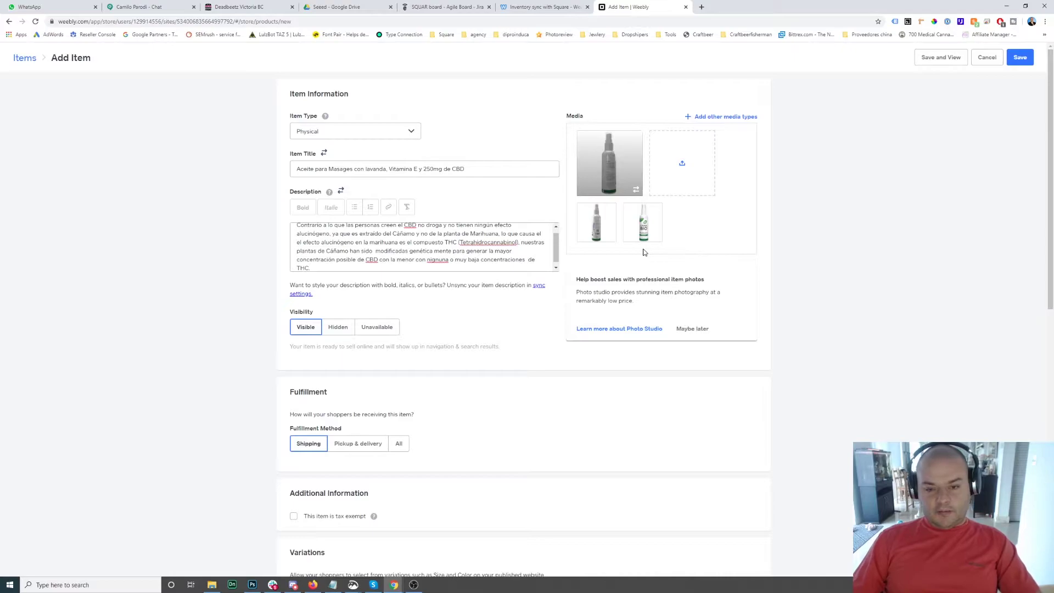
- Drag the labelled bottle photo into the main image slot
mouse_move(645, 239)
left_click_drag(641, 226, 613, 176)
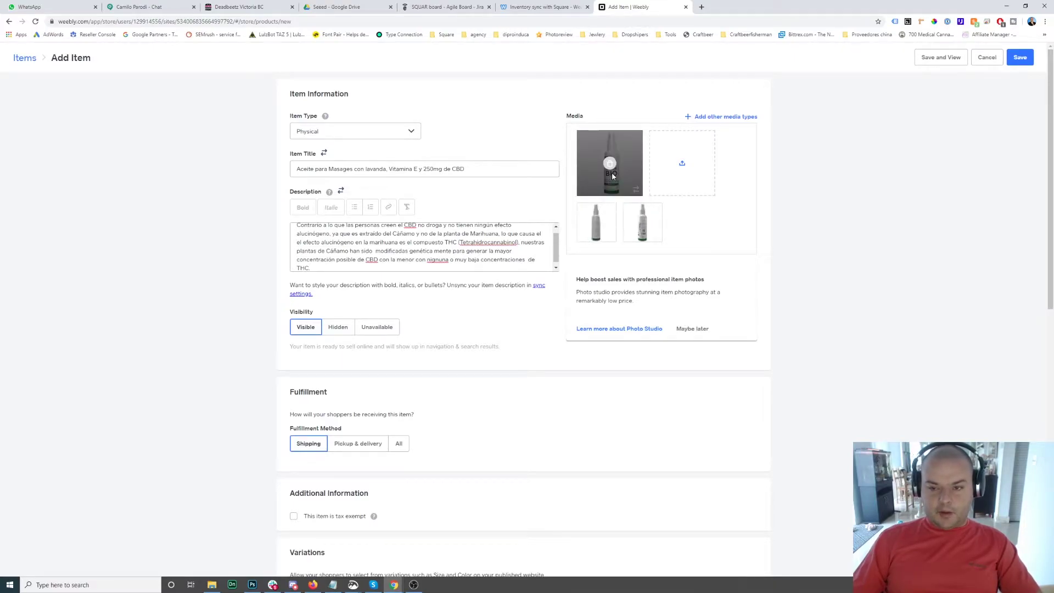
left_click_drag(656, 227, 613, 165)
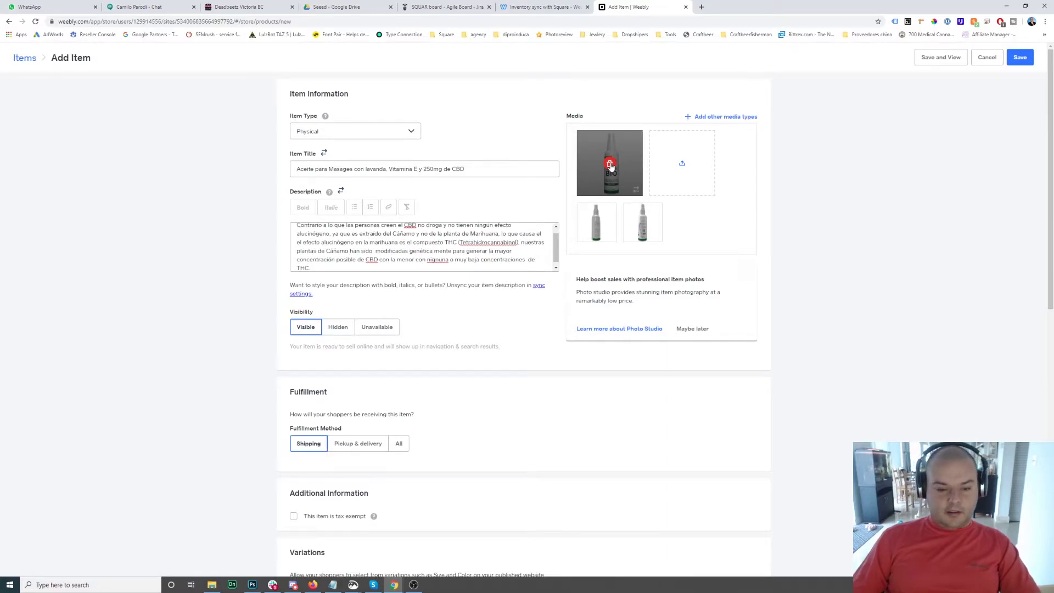
- Set fulfillment to Pickup & delivery, leaving prep time on Use location default
scroll(494, 231, "down", 1)
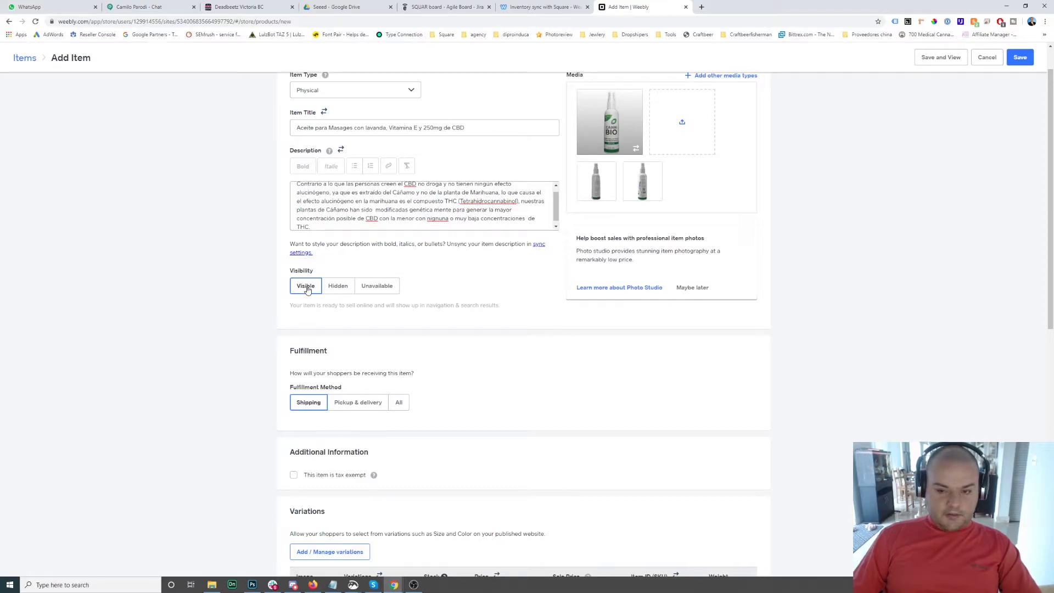
scroll(308, 290, "down", 2)
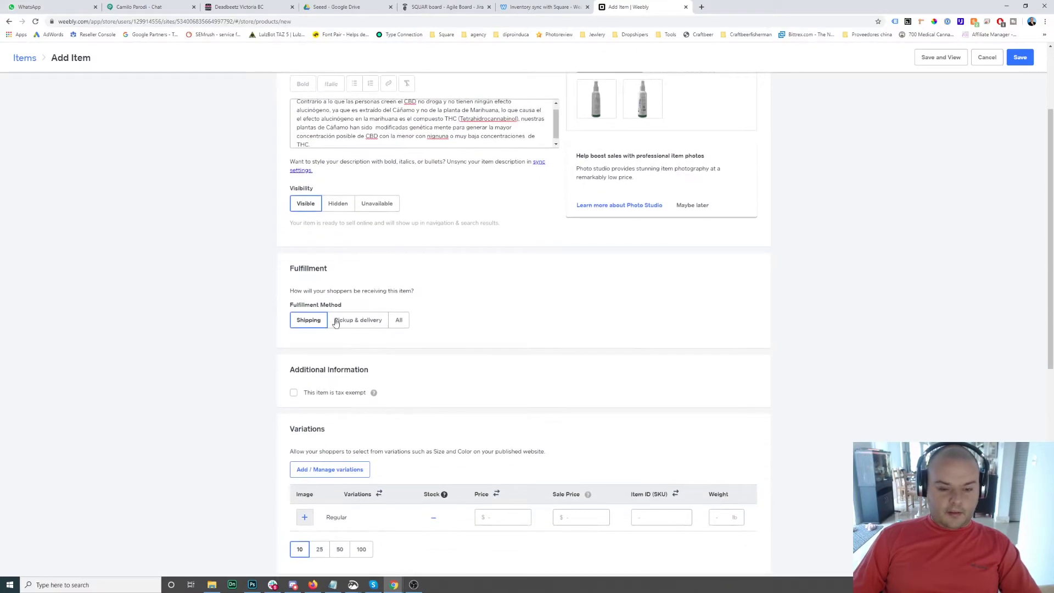
left_click(366, 323)
scroll(368, 327, "down", 2)
left_click(314, 240)
left_click(373, 237)
left_click(363, 278)
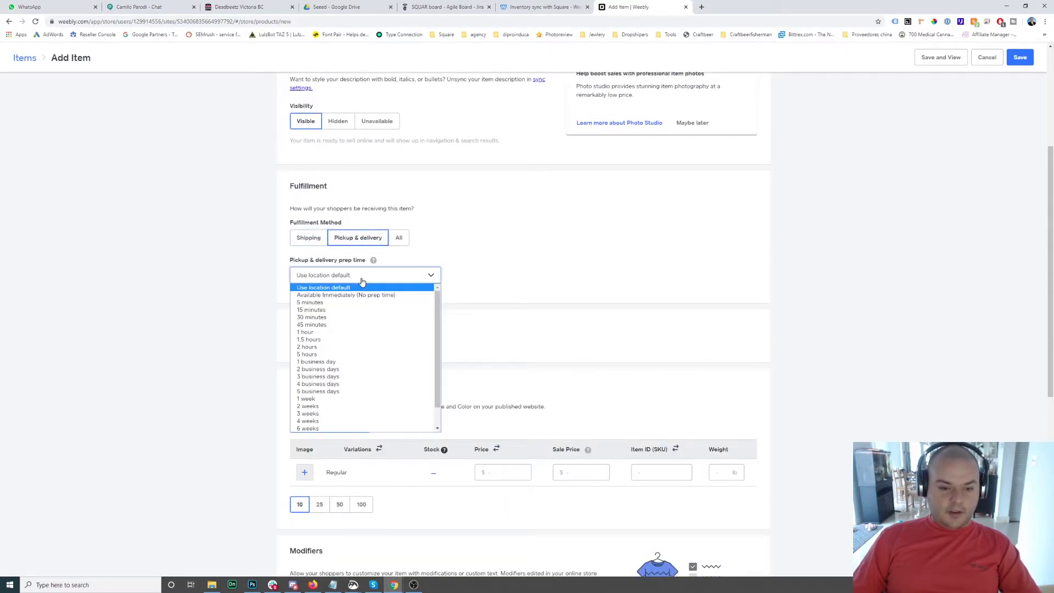
mouse_move(373, 260)
left_click(441, 218)
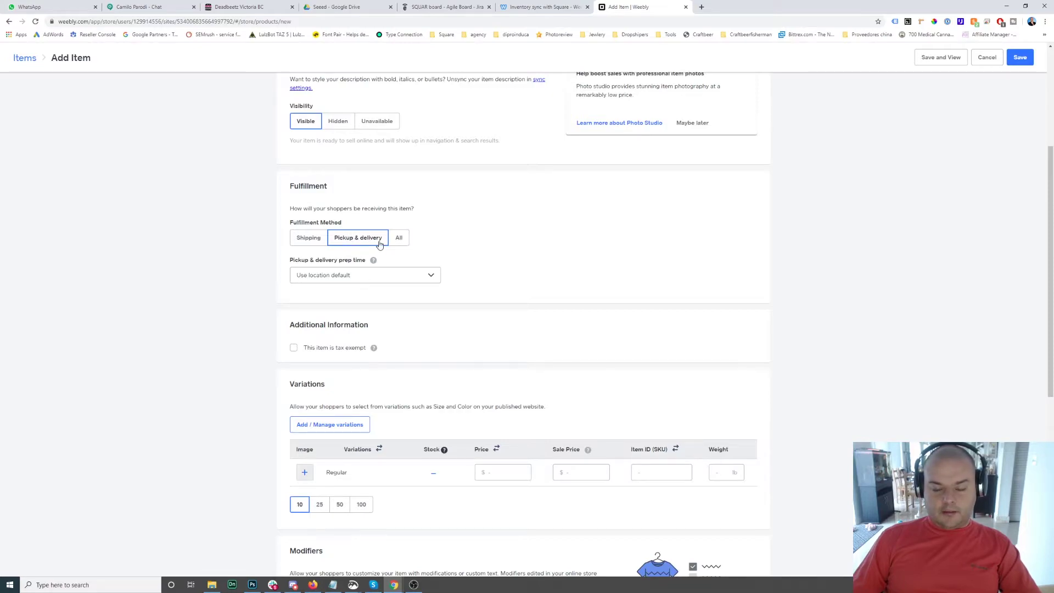
left_click(400, 276)
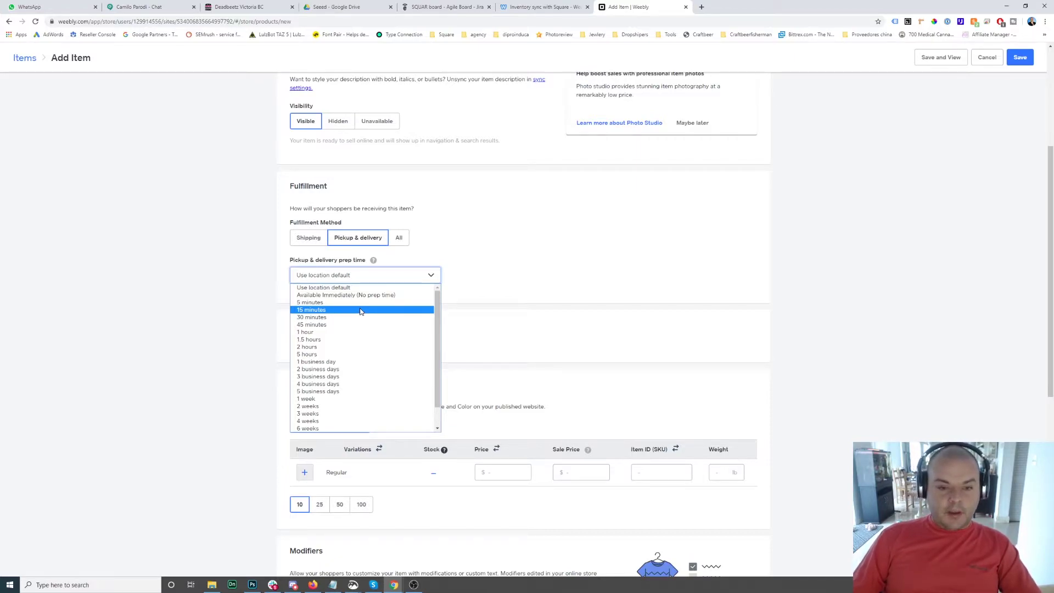
scroll(462, 267, "up", 2)
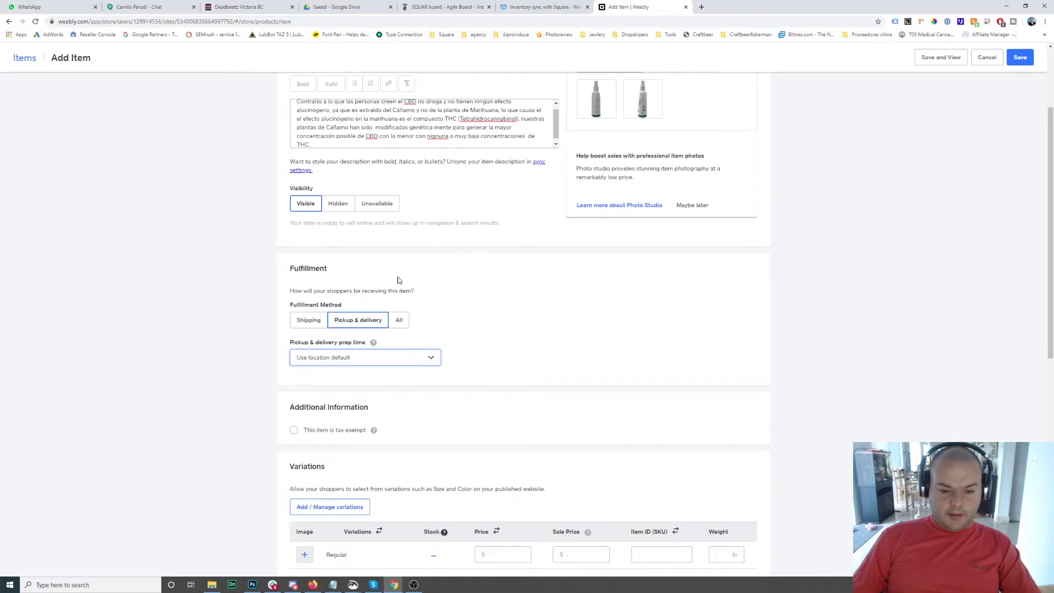
left_click(360, 358)
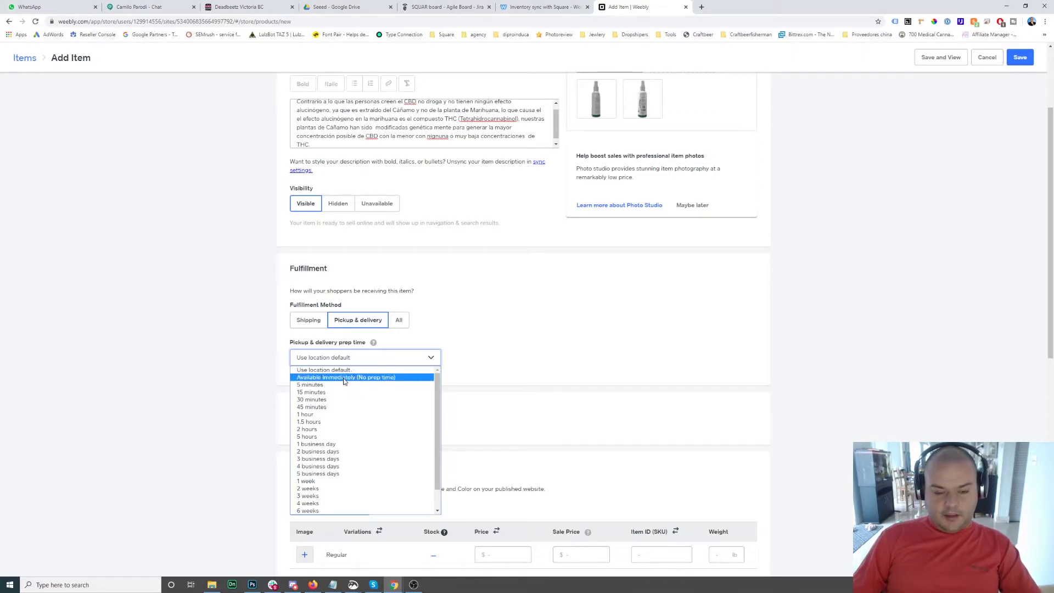
scroll(530, 349, "up", 2)
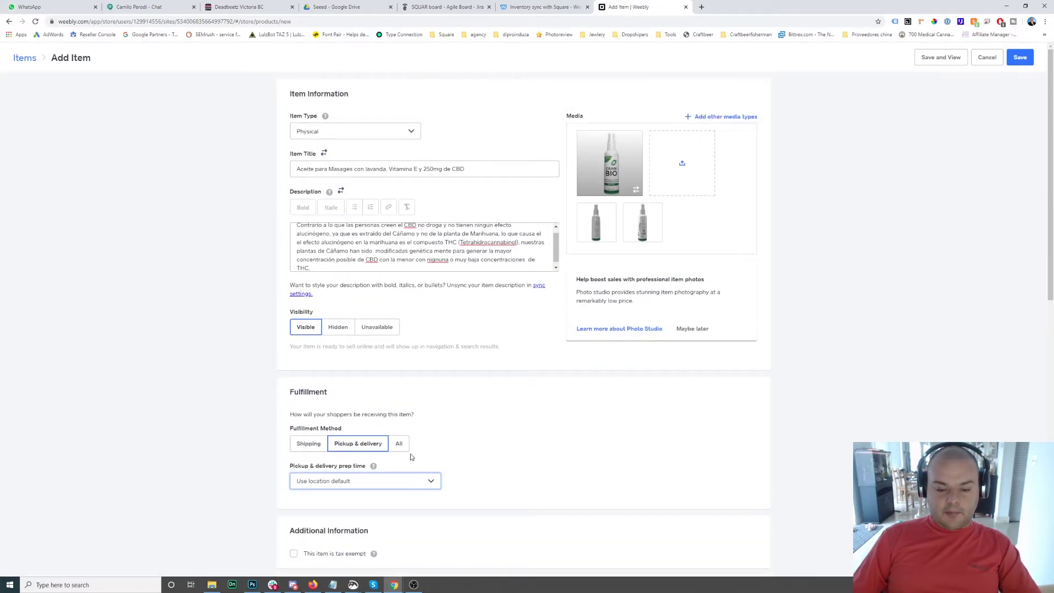
scroll(349, 324, "down", 1)
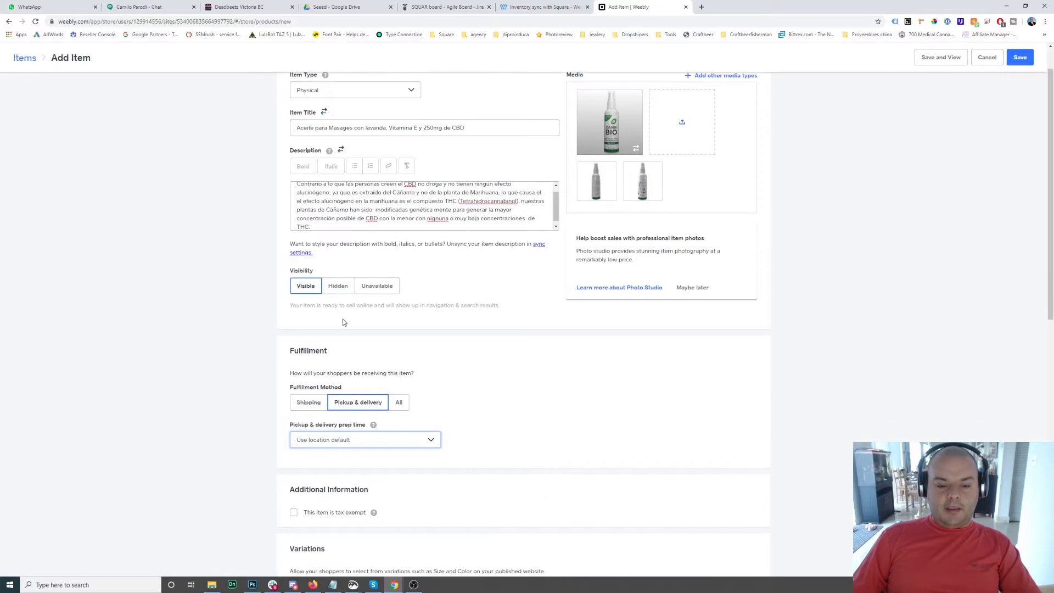
scroll(320, 367, "down", 2)
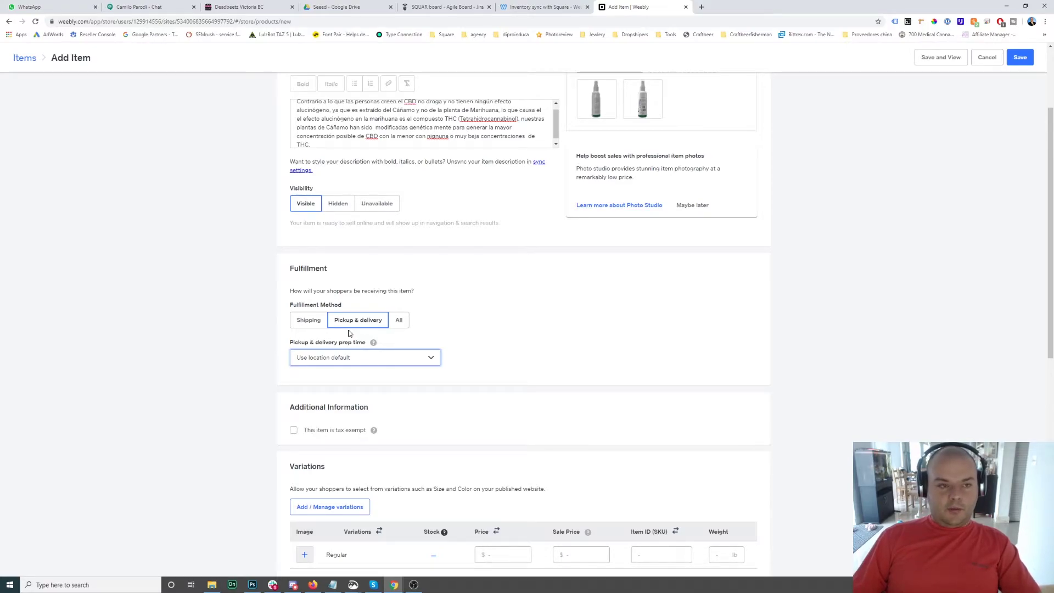
left_click(315, 325)
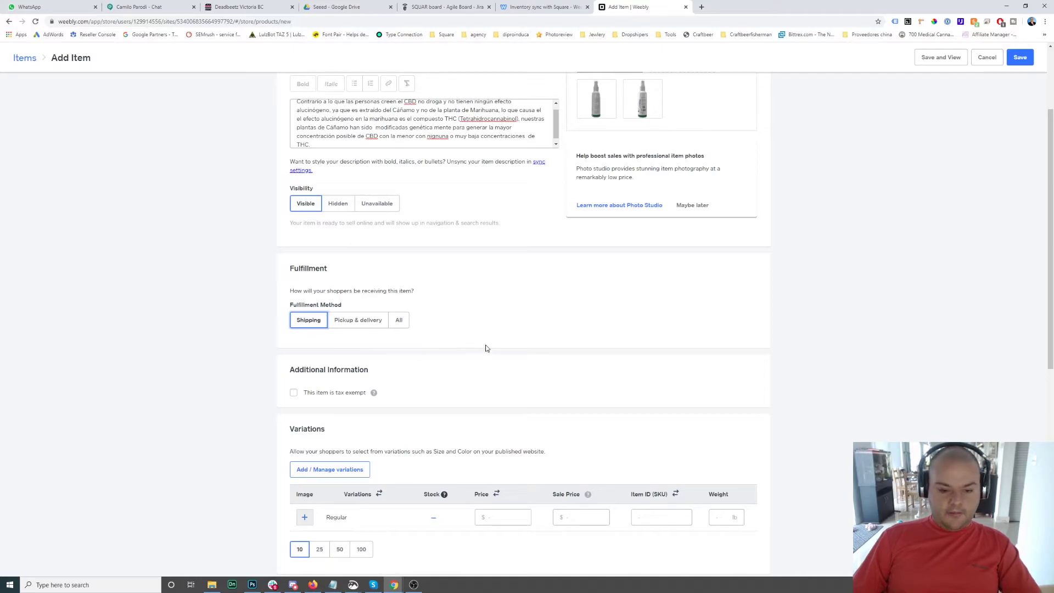
left_click(357, 323)
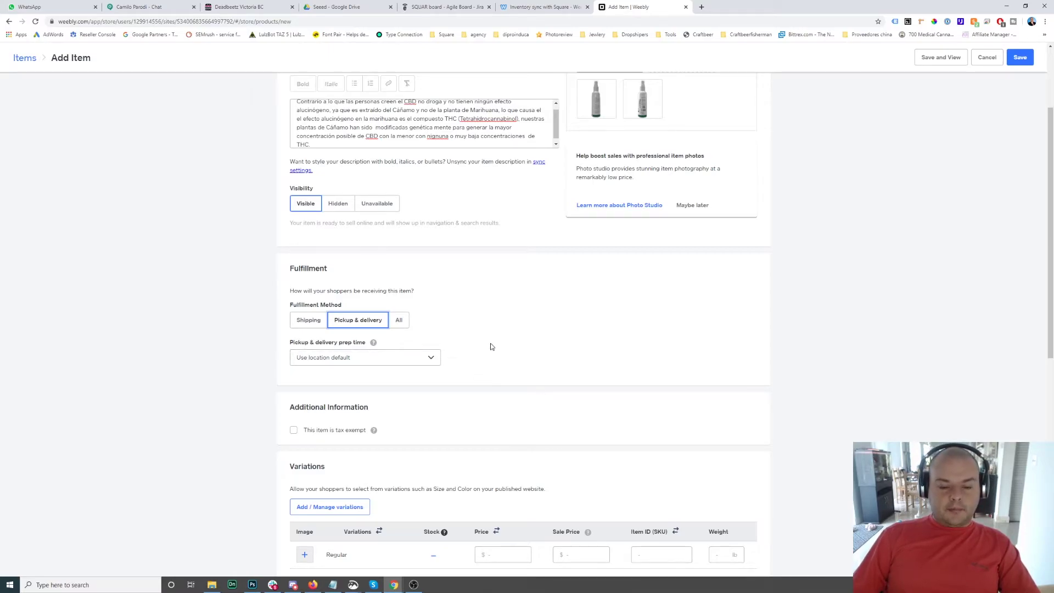
- Switch fulfillment to Shipping and price the Regular variation at $30
scroll(386, 330, "down", 2)
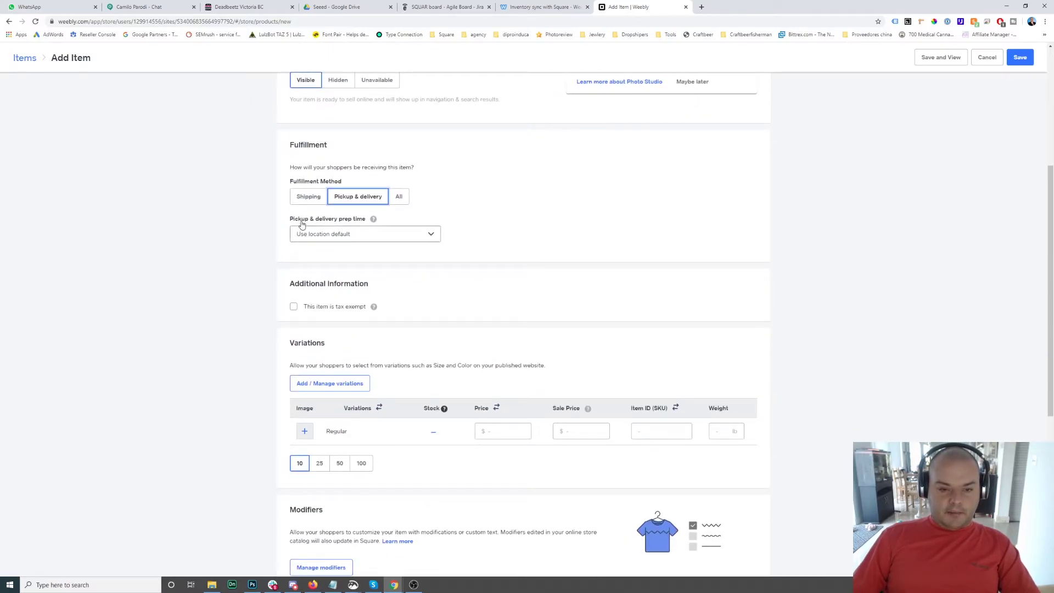
left_click(306, 199)
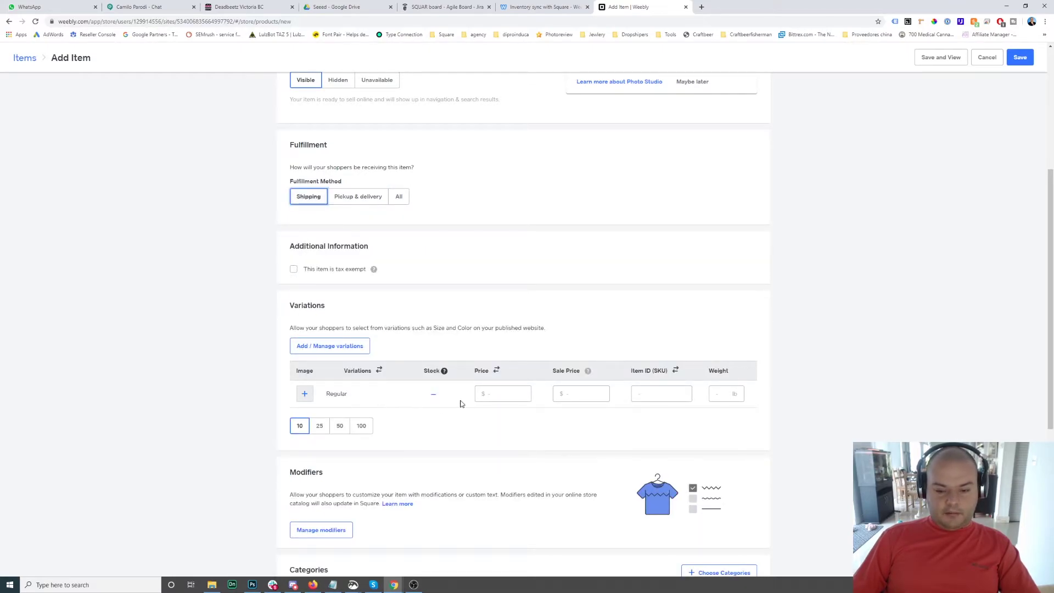
left_click(499, 393)
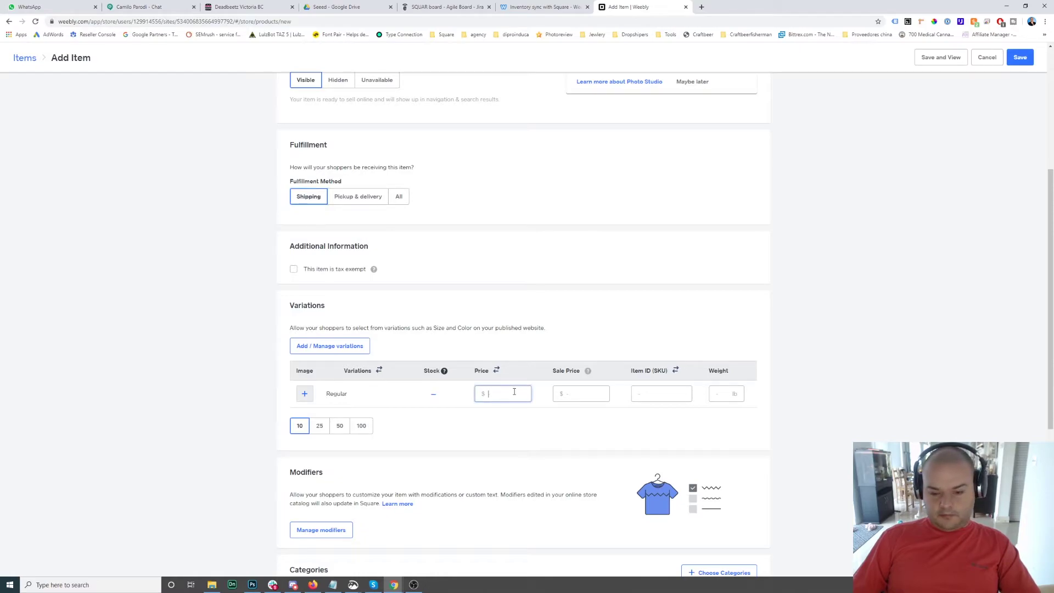
left_click(524, 442)
scroll(524, 442, "down", 3)
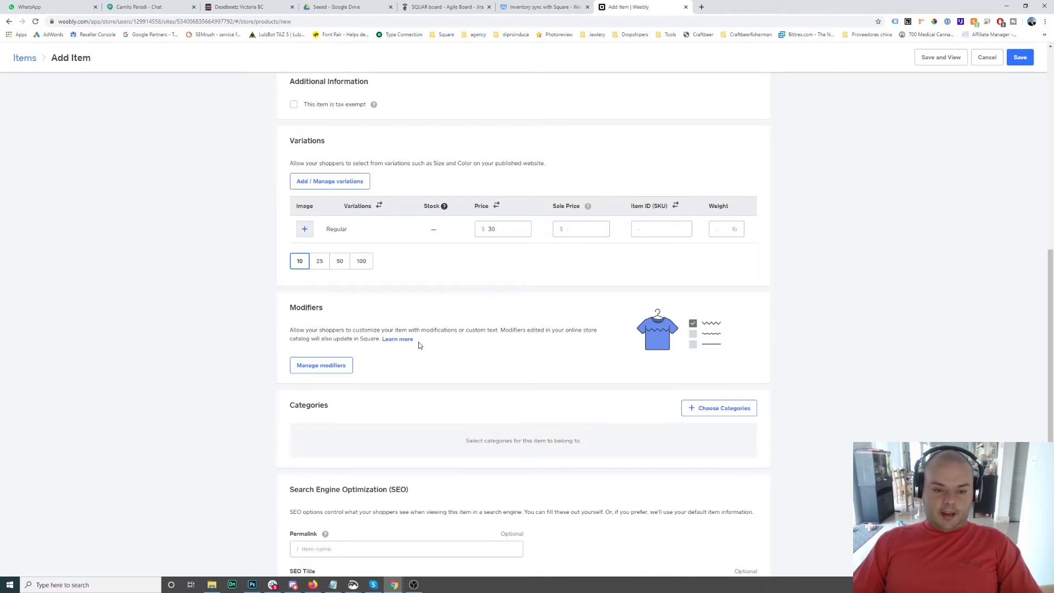
- Open and close the empty modifiers manager, returning toward the Variations section
left_click(351, 364)
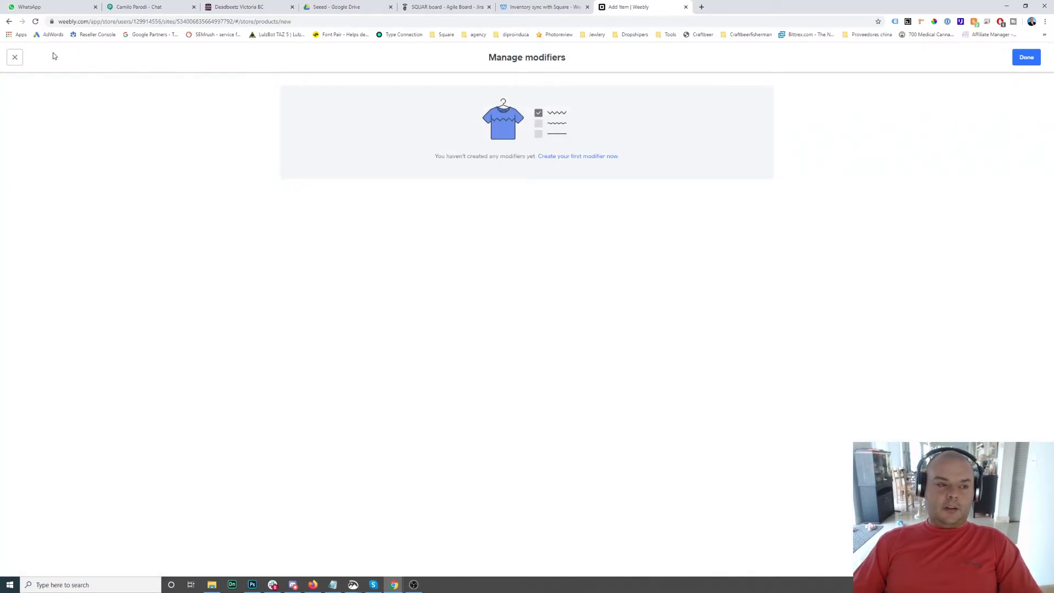
left_click(15, 57)
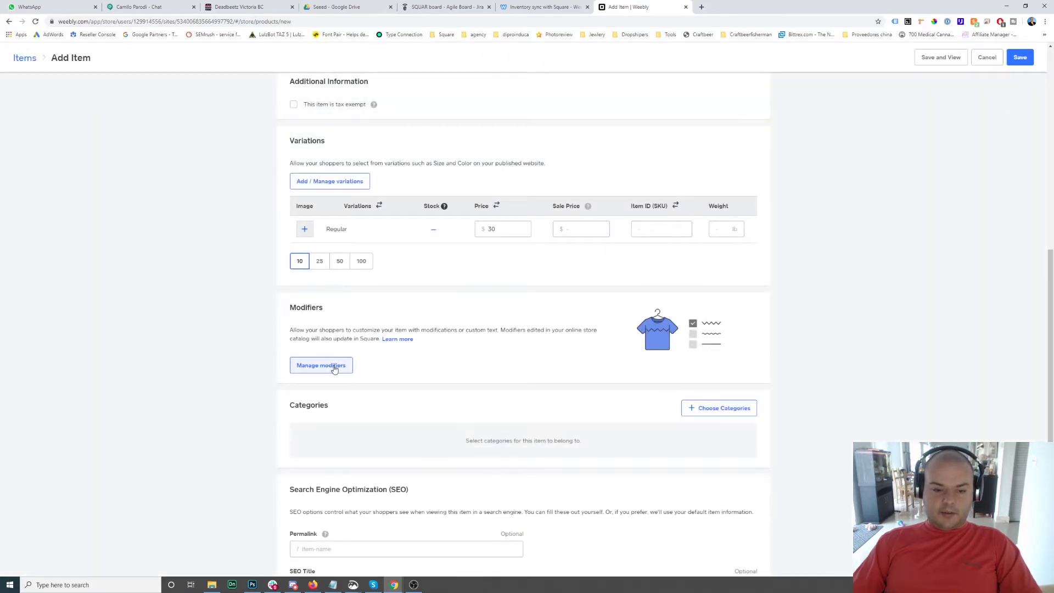
scroll(423, 165, "down", 1)
- Create a second variation named 'Bulk Purchase 50 Bottles' and set its price to 1000
left_click(326, 141)
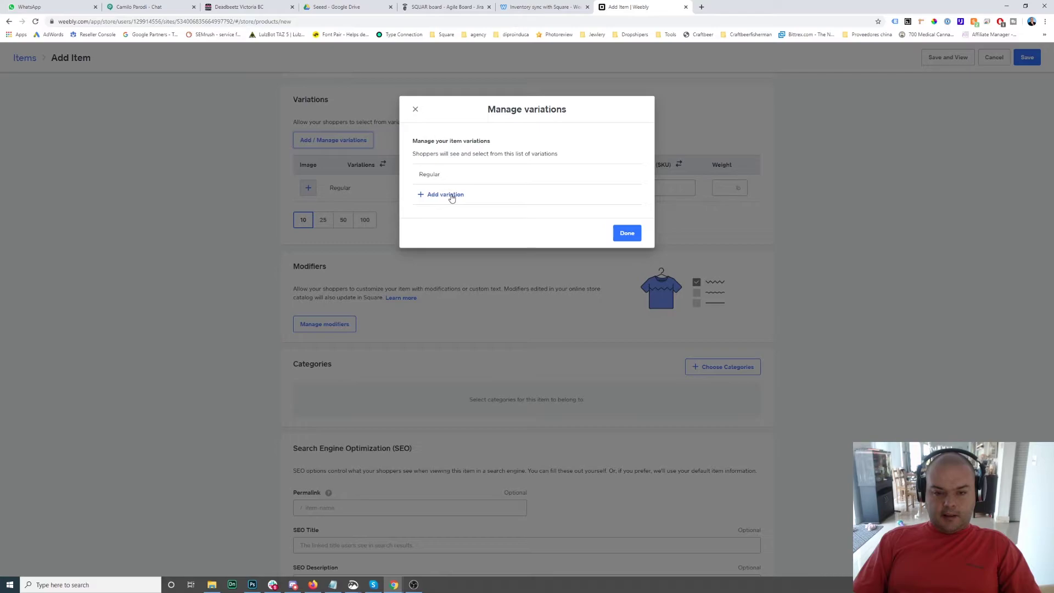
left_click(451, 197)
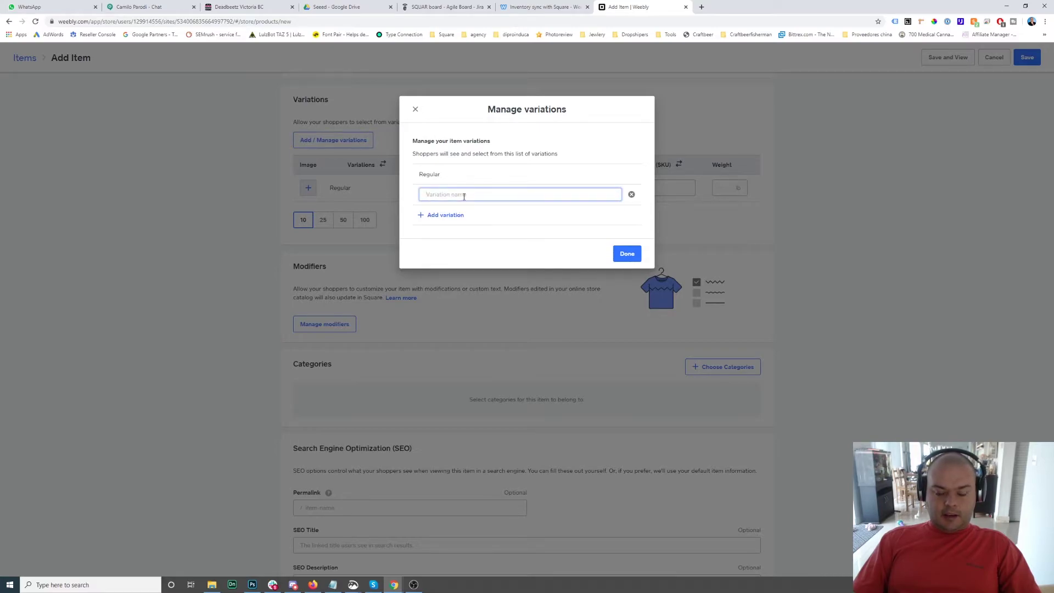
type("Ext")
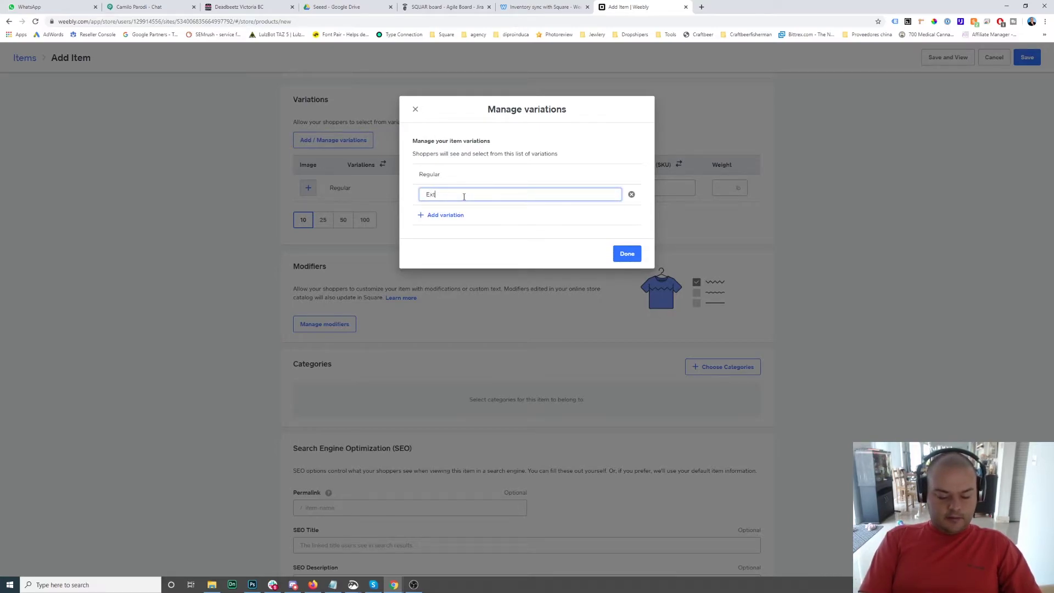
type("ra La")
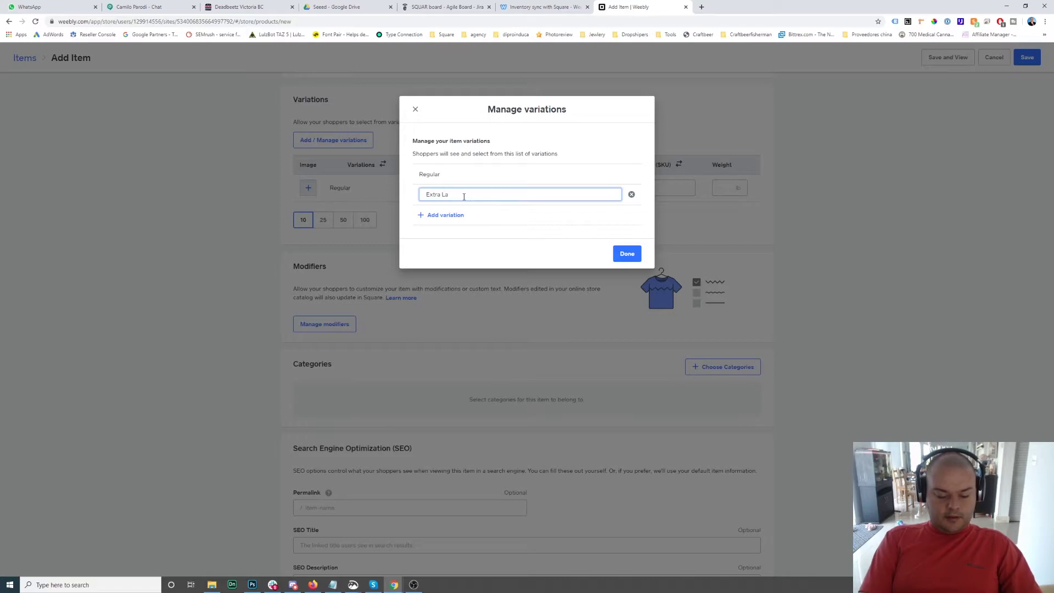
key("BackSpace")
key("BackSpace")
key("BackSpace")
key("BackSpace")
key("BackSpace")
key("BackSpace")
key("BackSpace")
key("BackSpace")
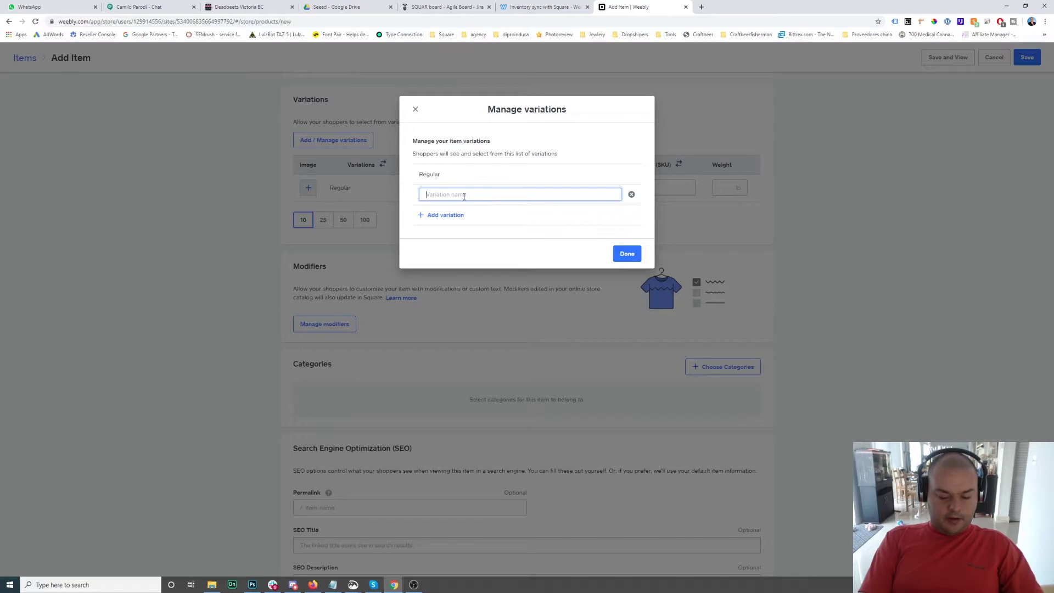
type("Bul")
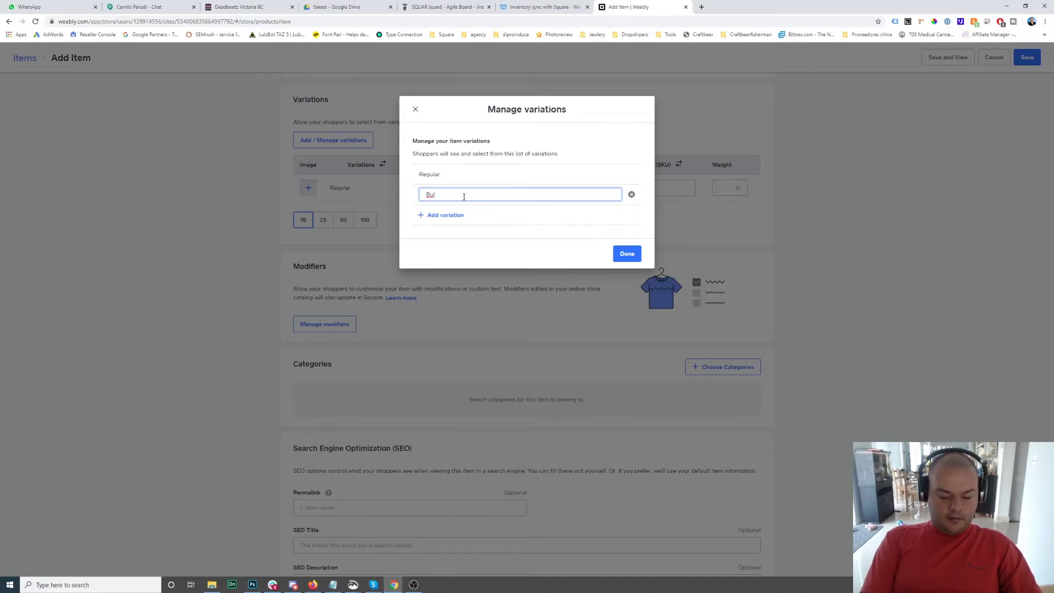
type("k Purchase")
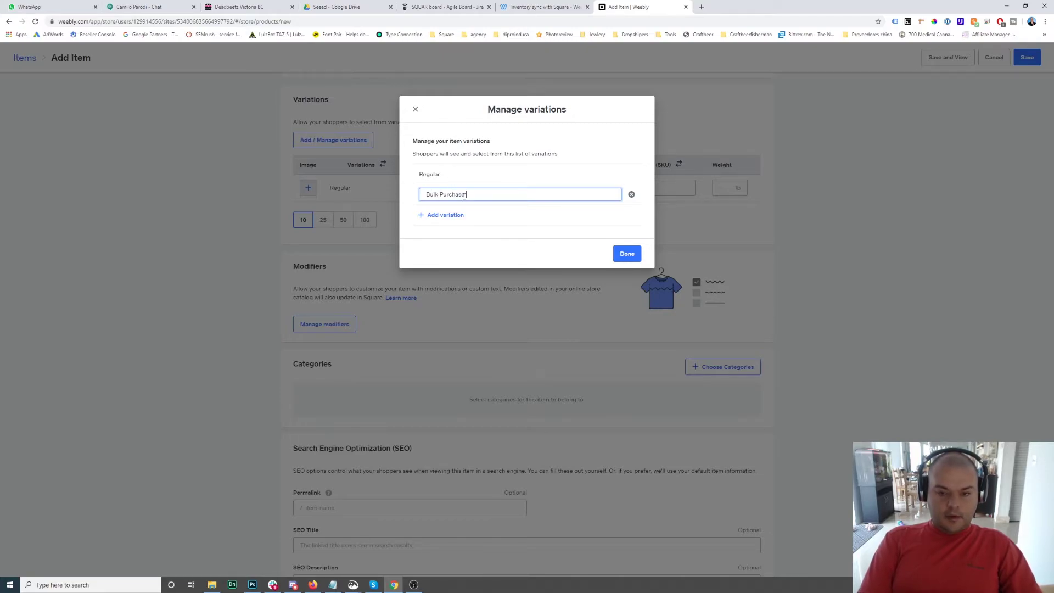
type(" 50 Bott")
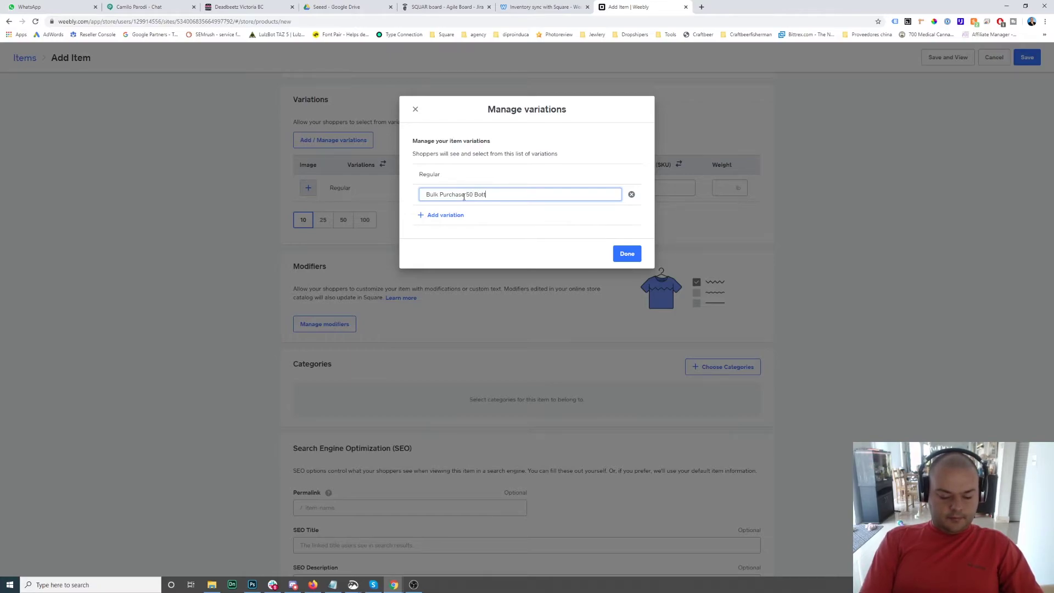
type("l")
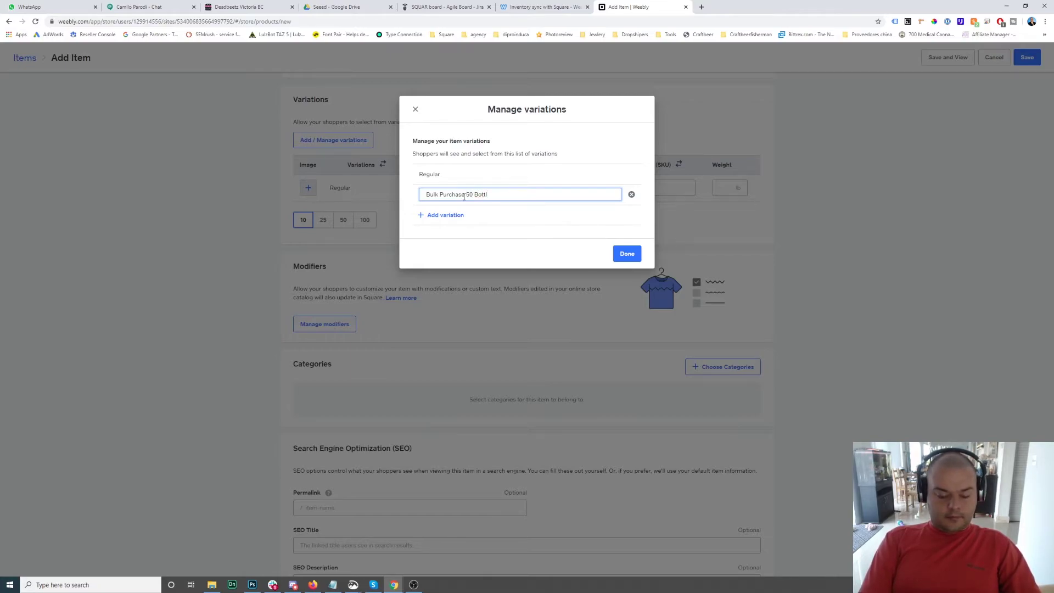
type("es")
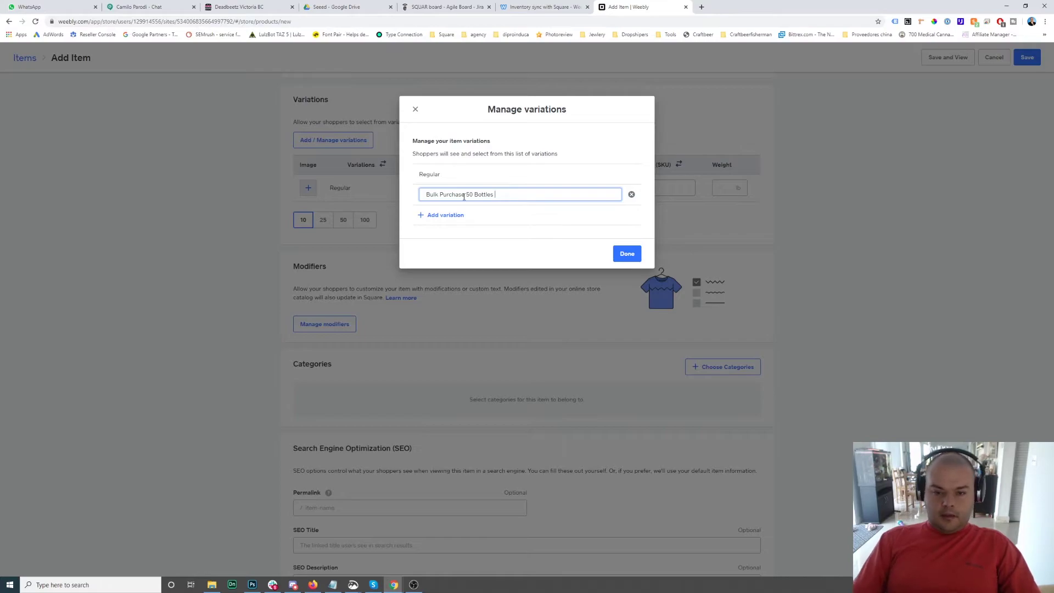
left_click(626, 253)
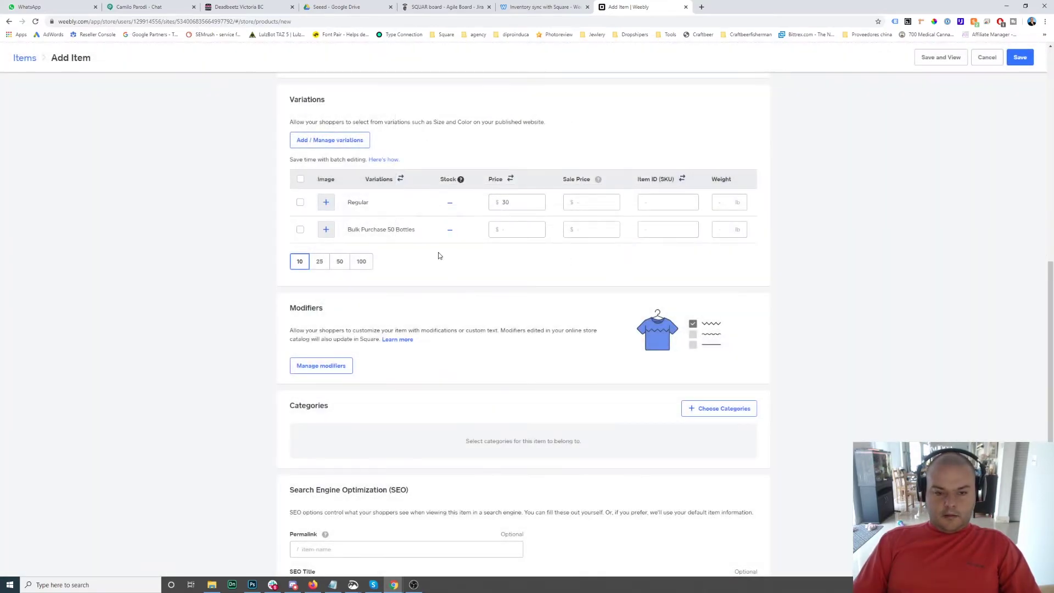
left_click(542, 233)
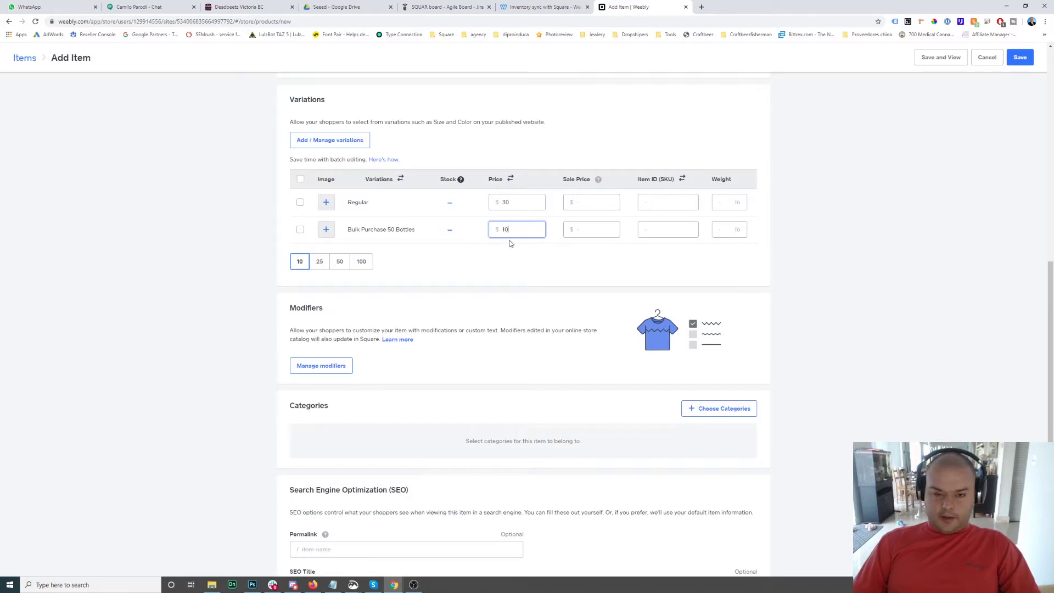
left_click(589, 231)
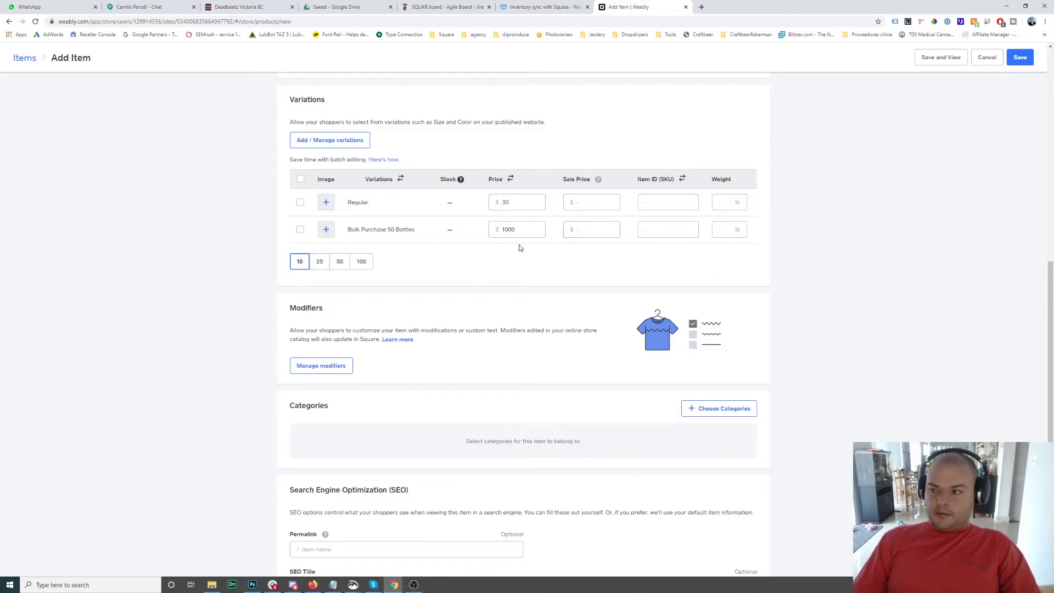
- Create a new 'Selecting from a list' modifier and name its checklist 'Concentration Extra'
left_click(315, 367)
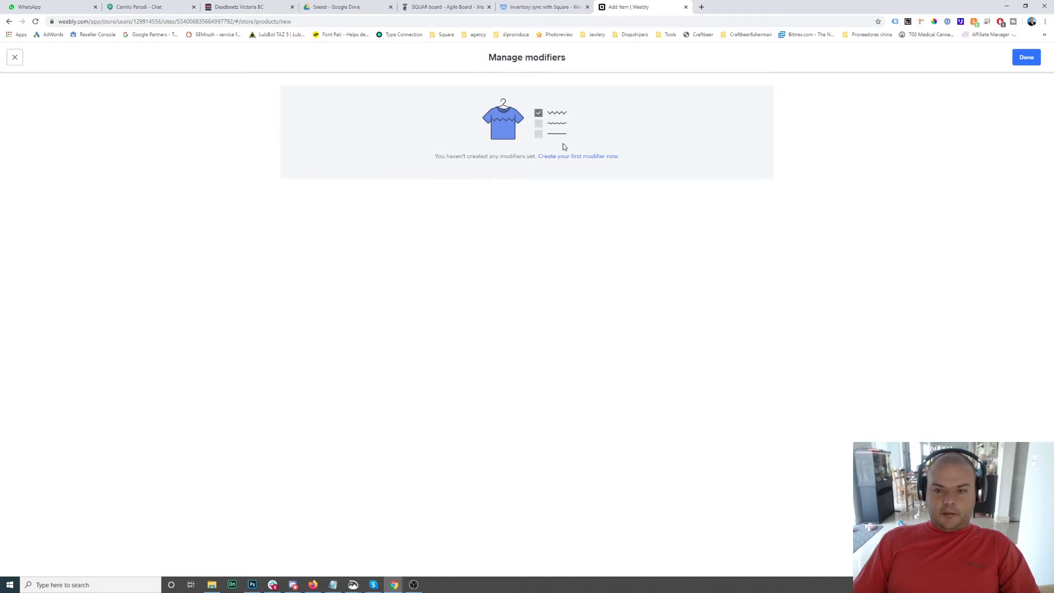
left_click(565, 157)
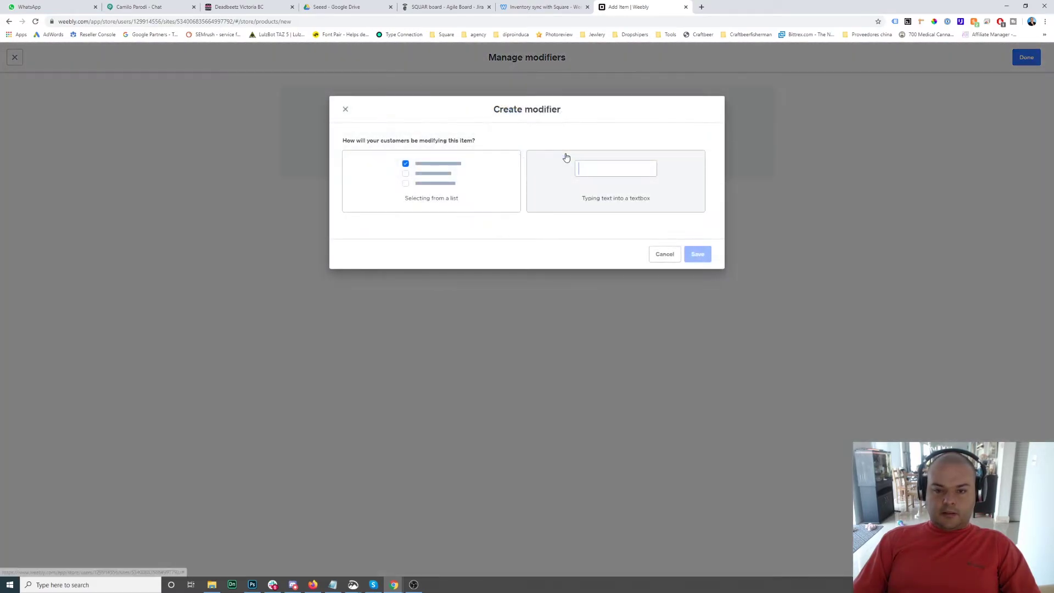
left_click(423, 179)
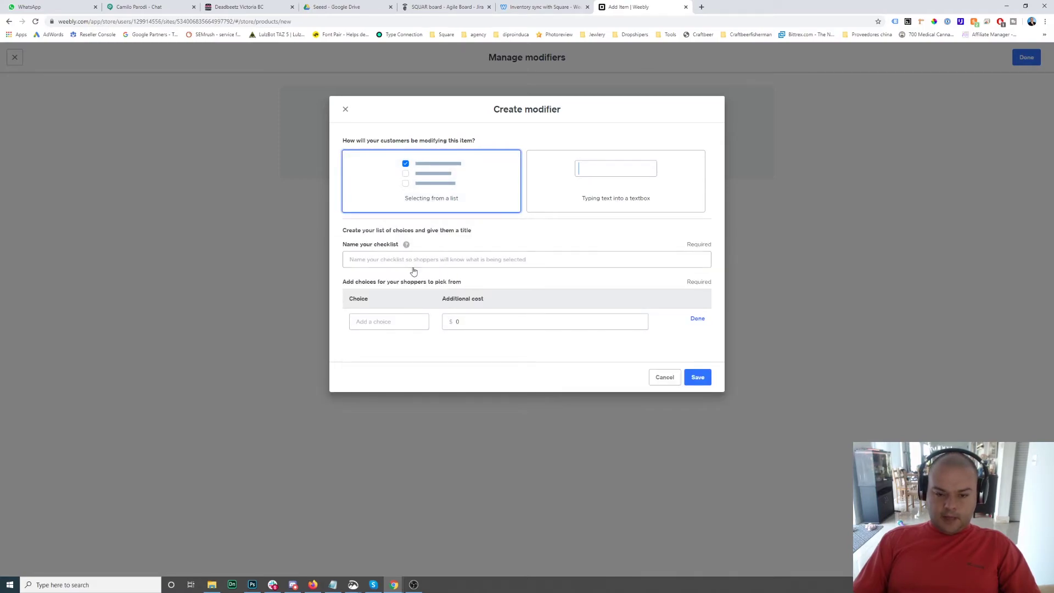
left_click(429, 259)
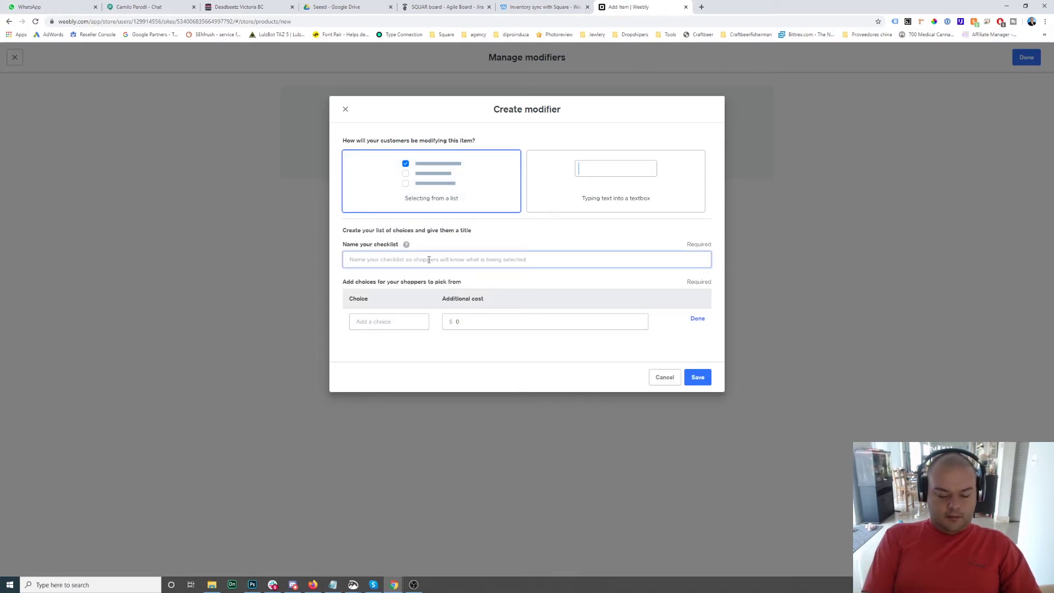
type("Conce")
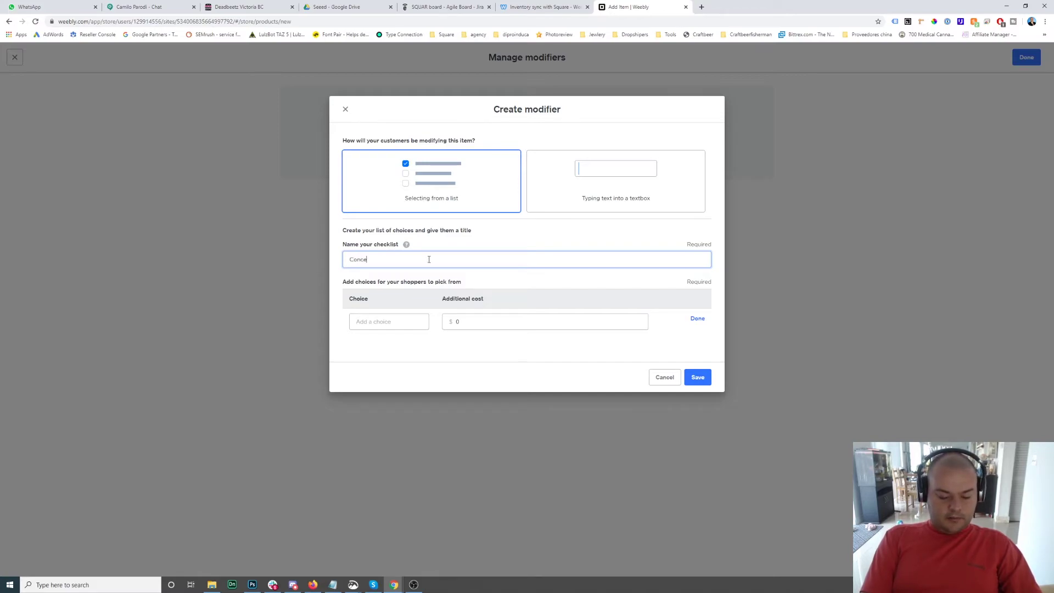
type("ntrat")
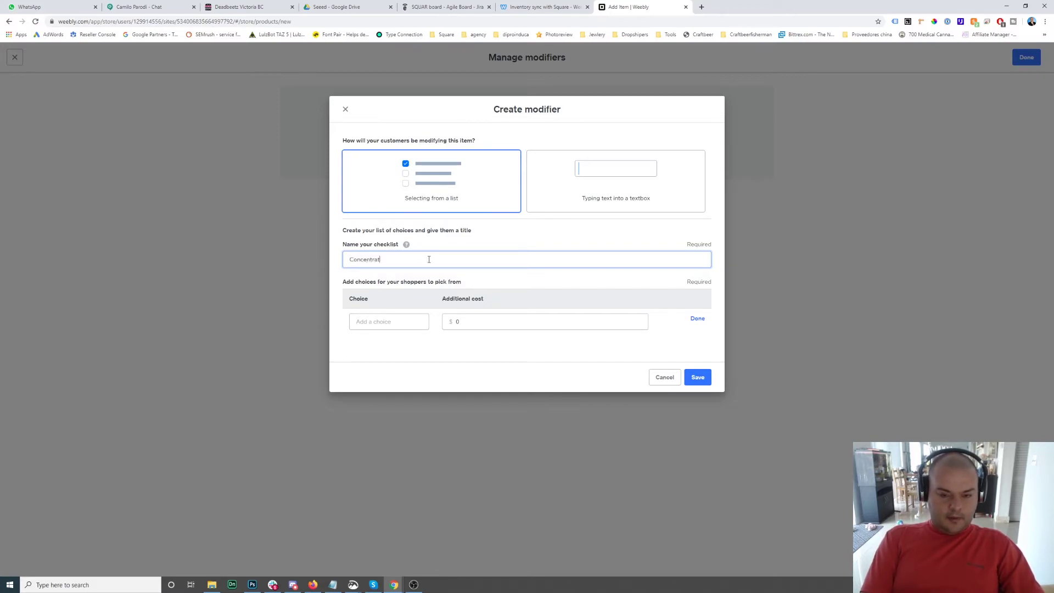
type("ion")
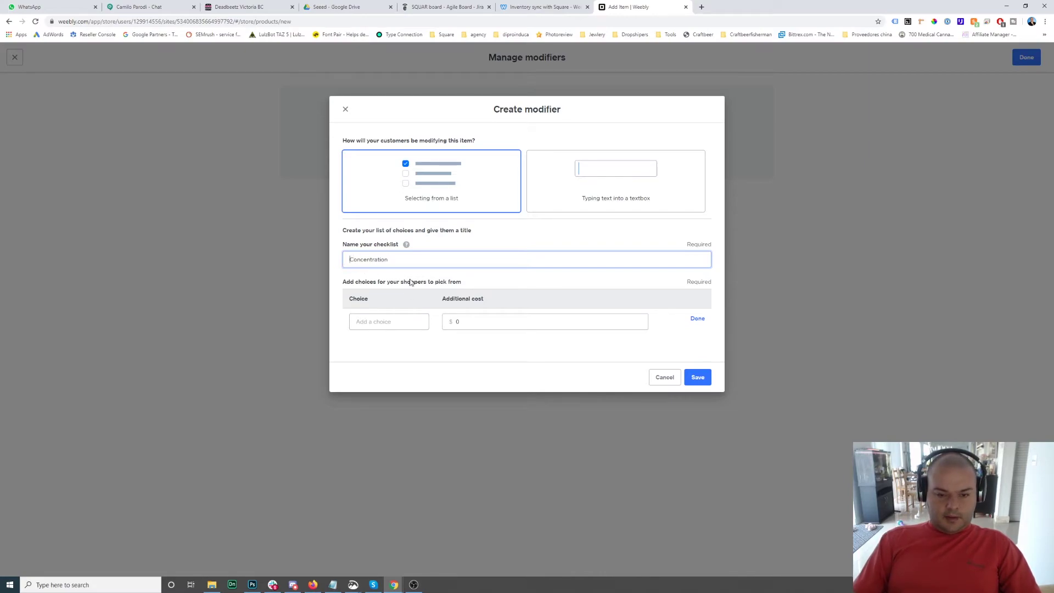
type(" Extra")
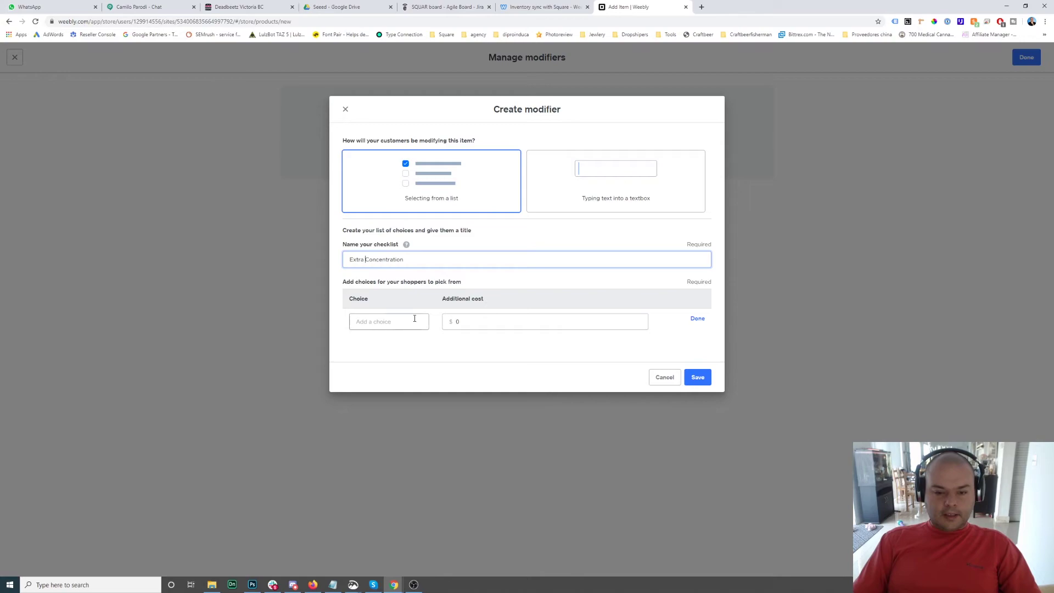
- Add the choices 50 mg at +$10 and 100 mg at +$20, then save the modifier
left_click(414, 318)
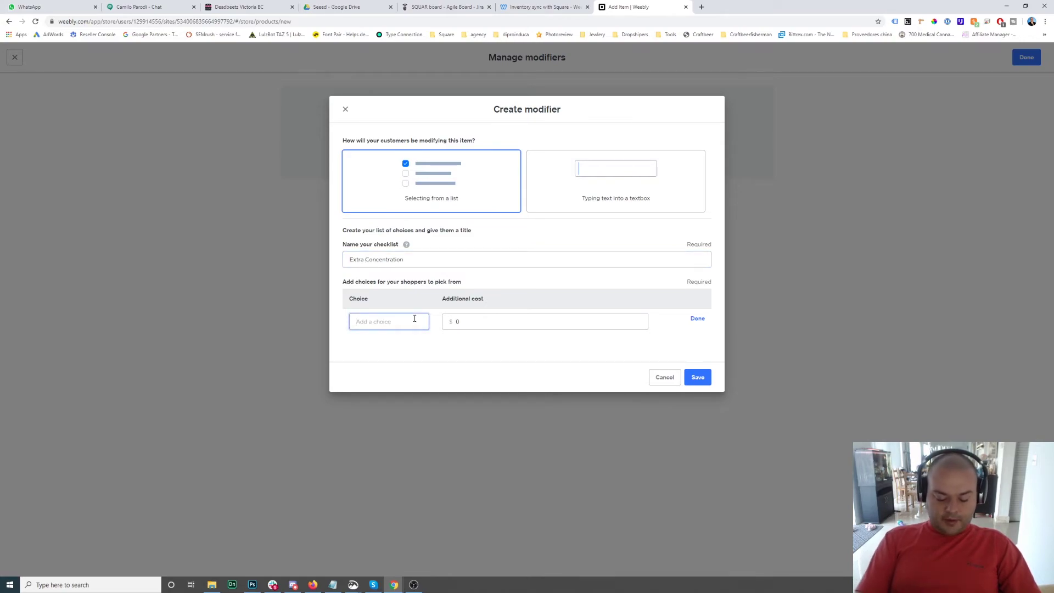
type("50 mg")
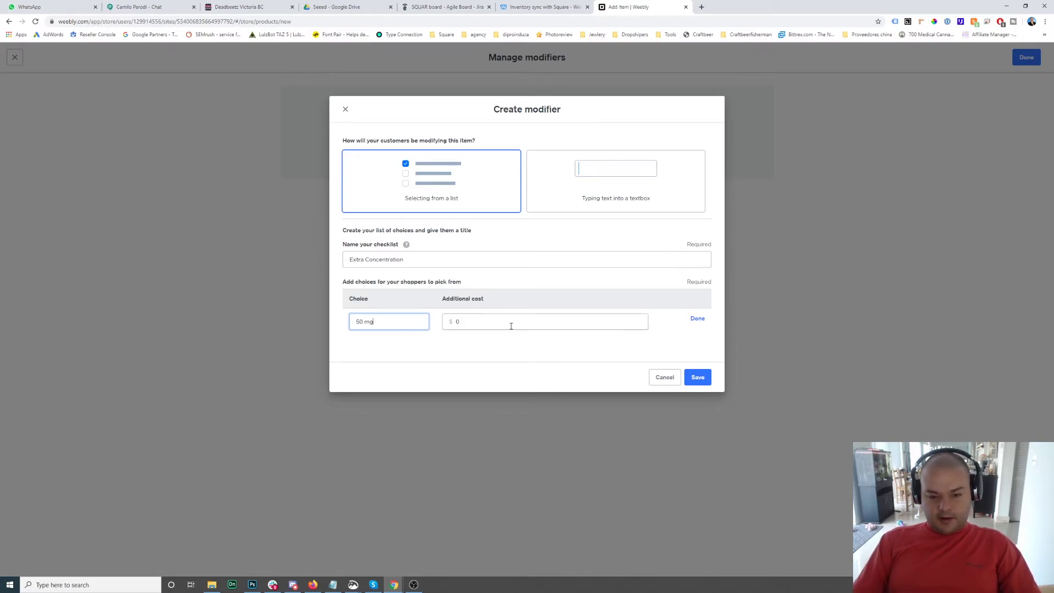
key("Tab")
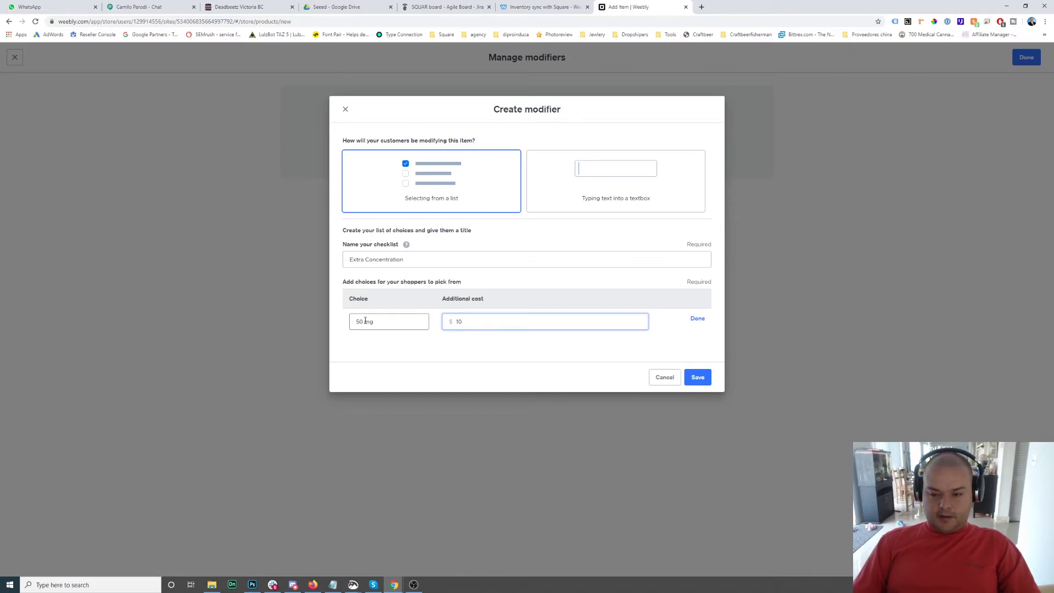
type("10")
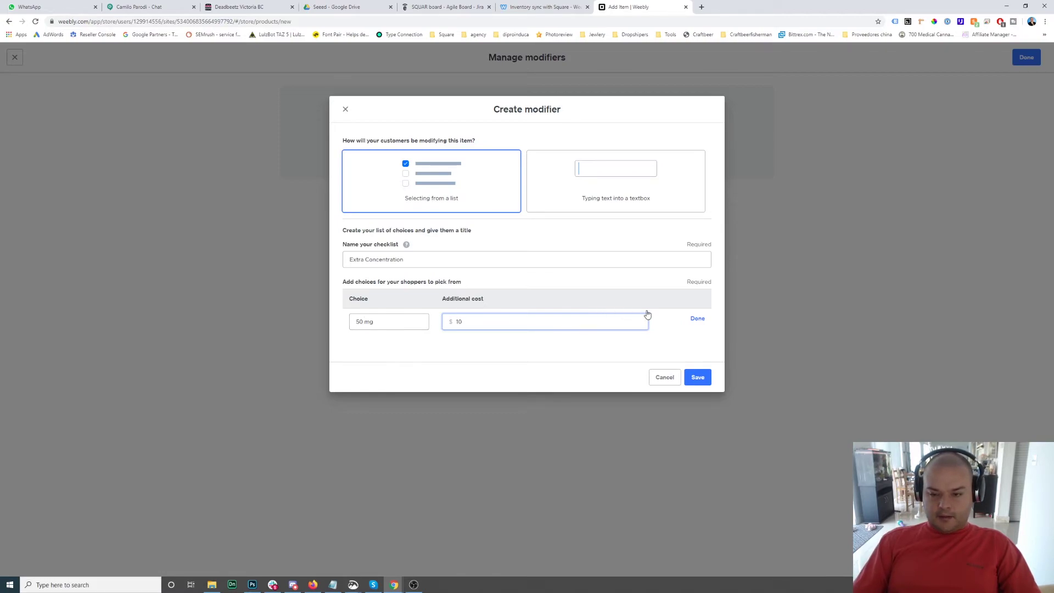
left_click(697, 322)
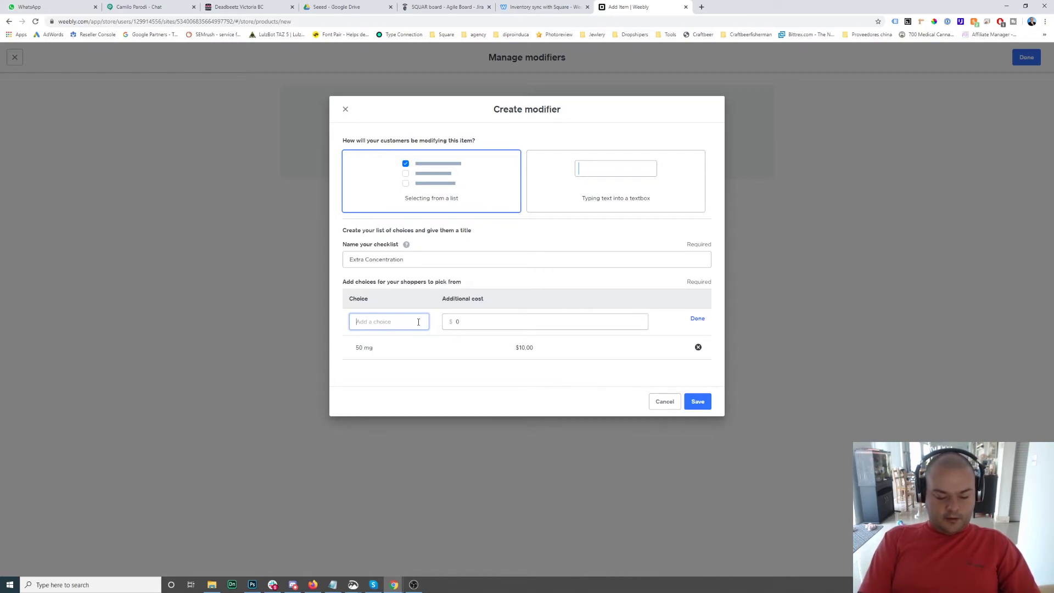
type("100")
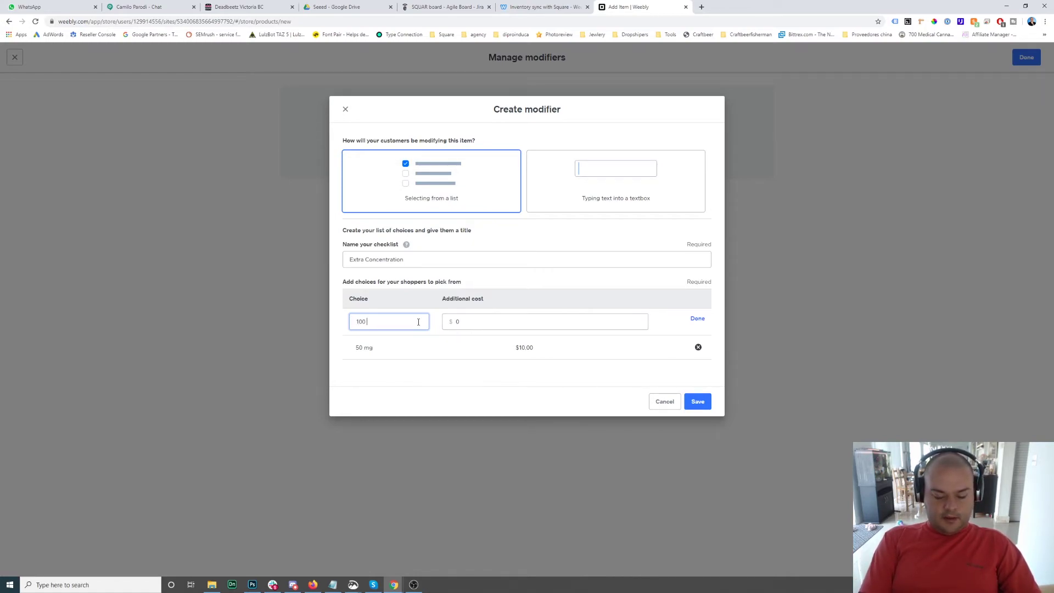
type(" mg")
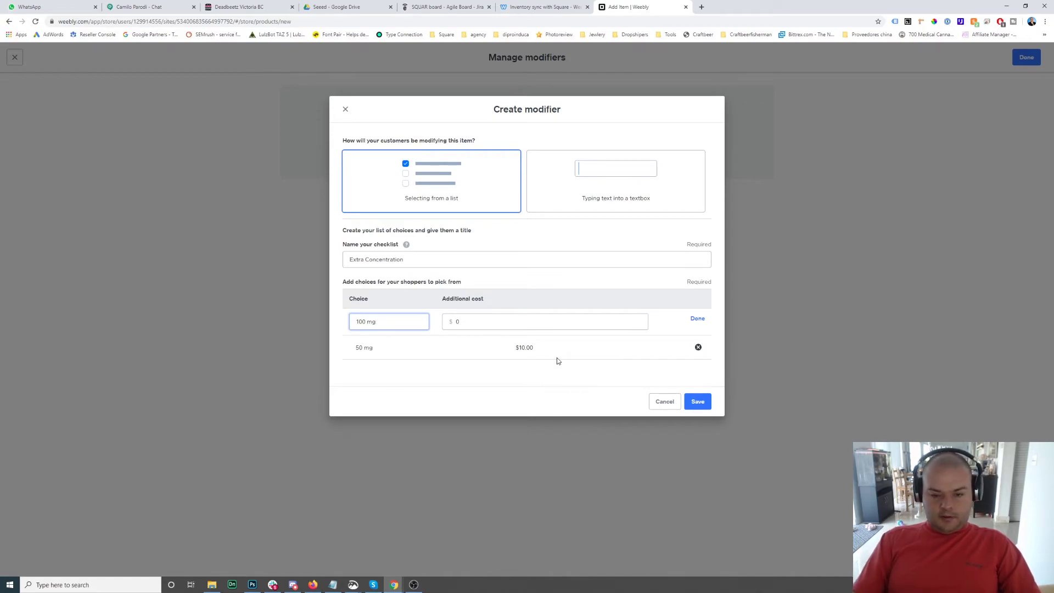
left_click(510, 329)
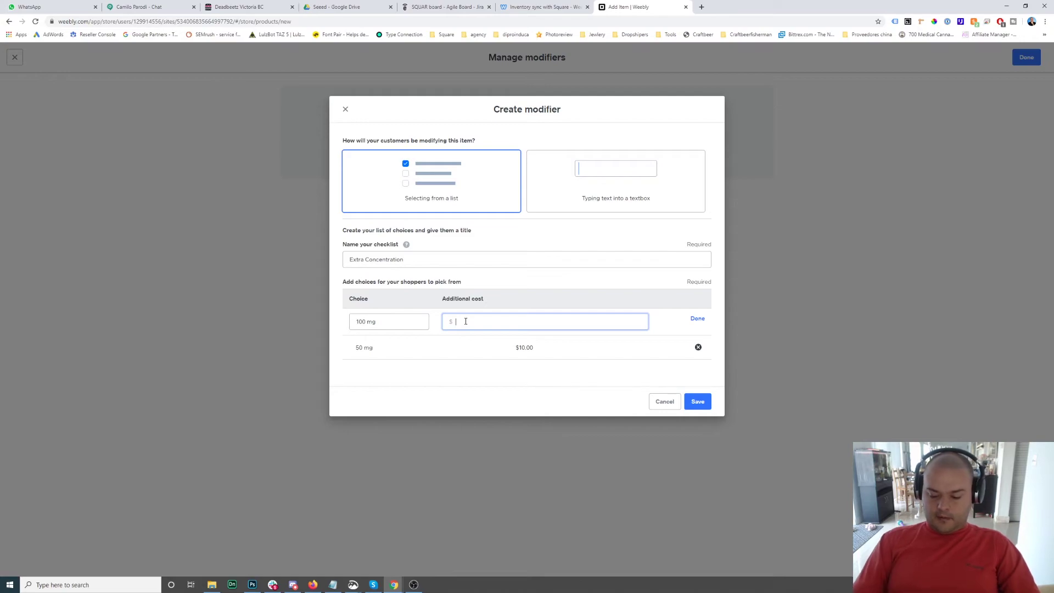
type("20")
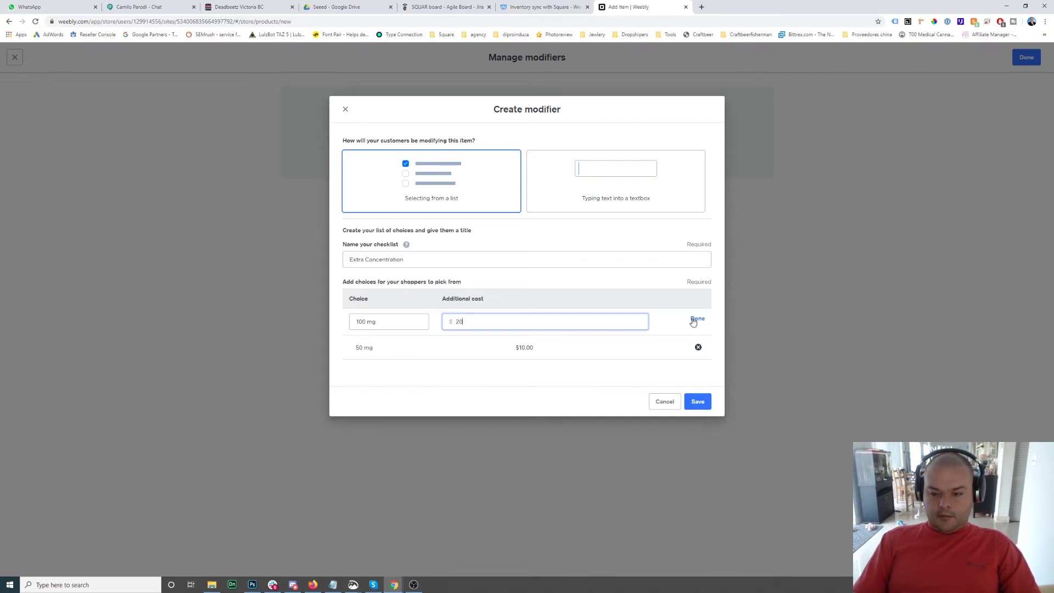
left_click(697, 319)
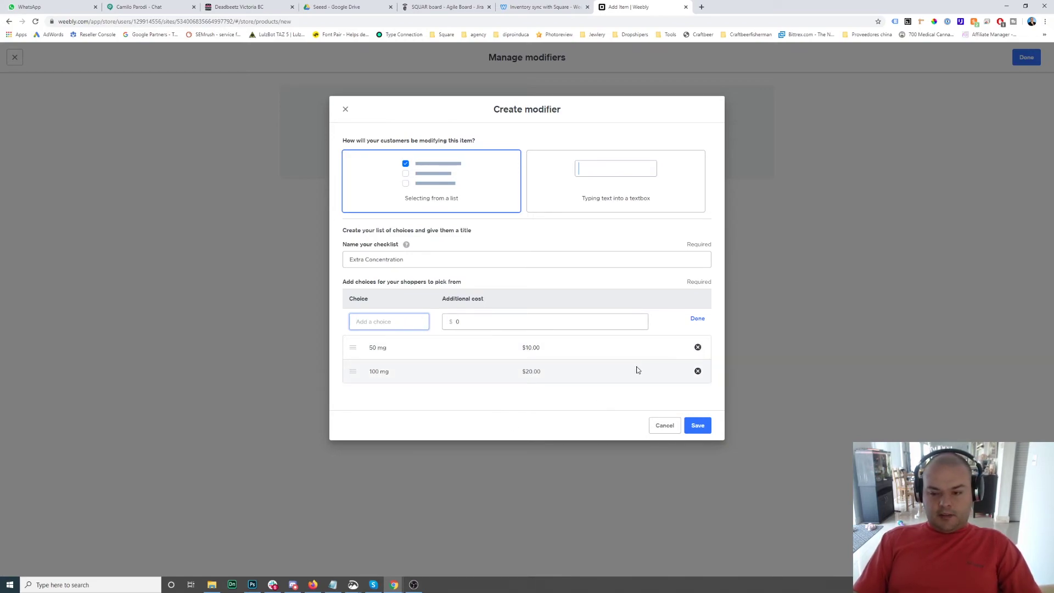
left_click(698, 427)
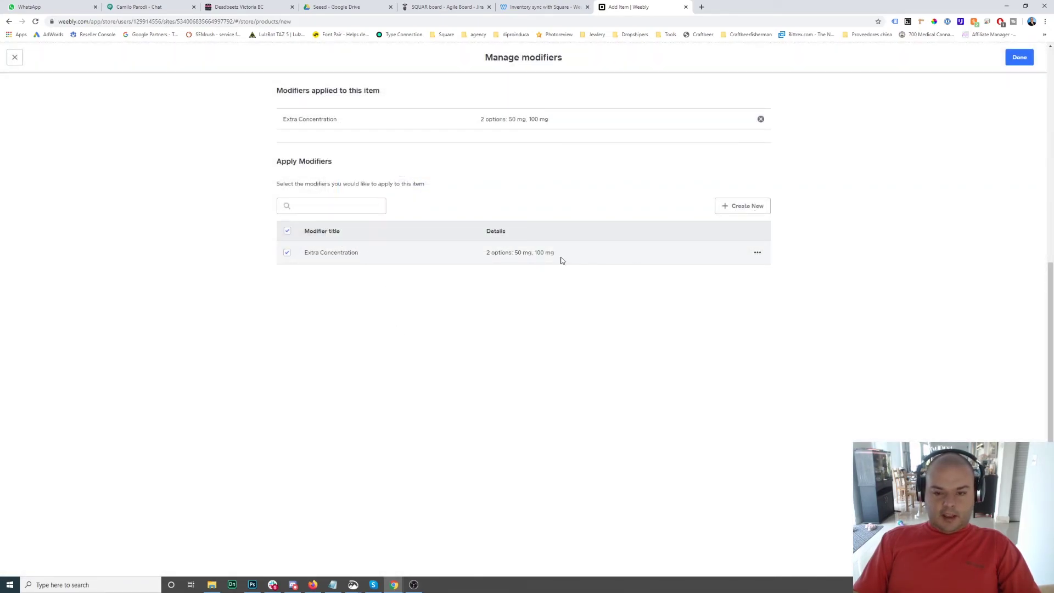
- Finish managing modifiers, dismiss the settings tip, and save the new item
left_click(1020, 58)
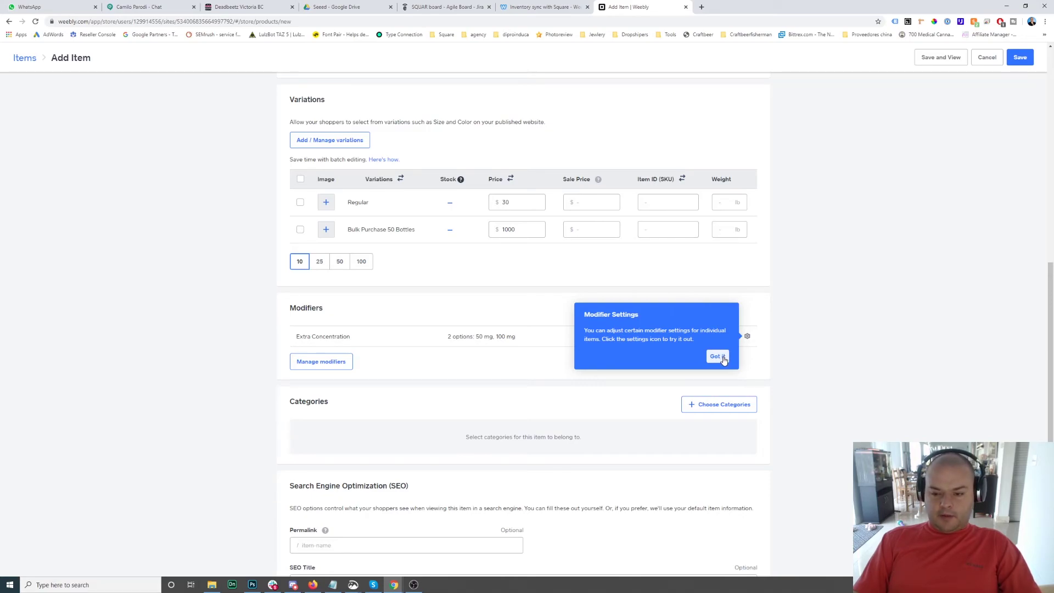
left_click(717, 357)
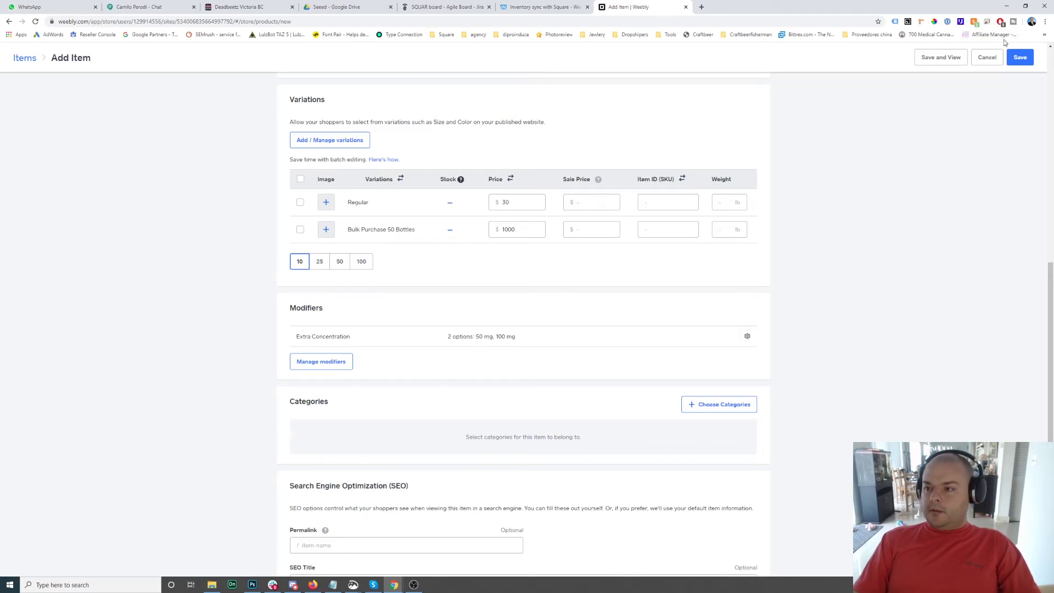
left_click(1020, 57)
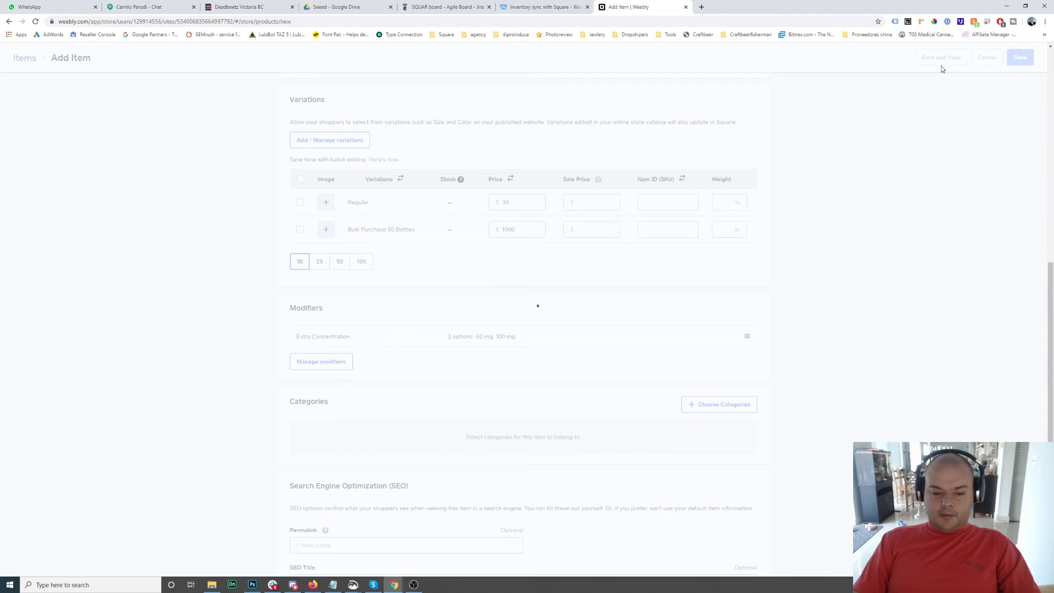
- Assign the item to the Topicals category
scroll(711, 288, "down", 2)
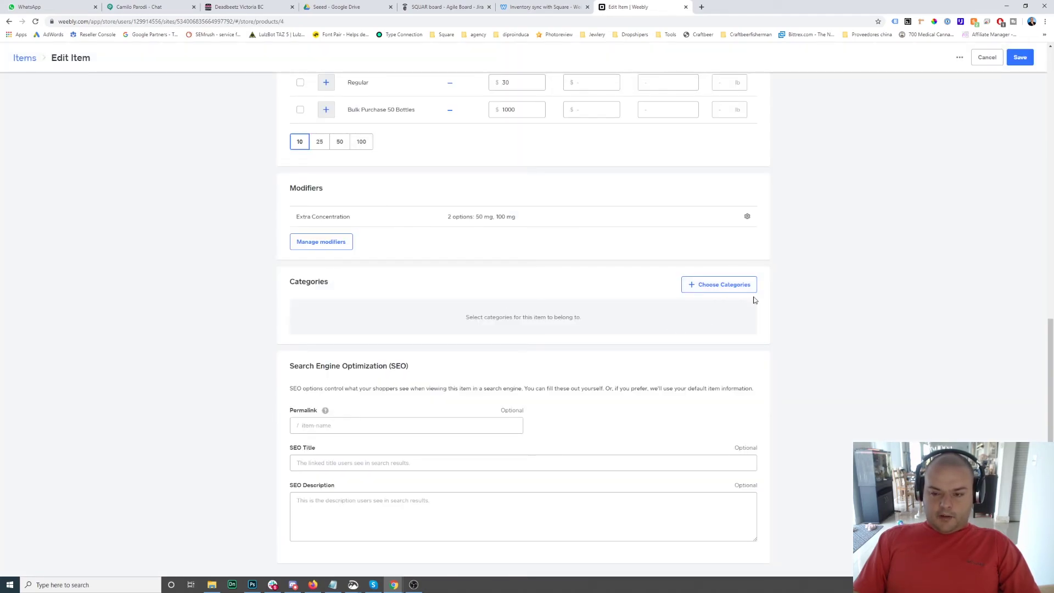
left_click(692, 286)
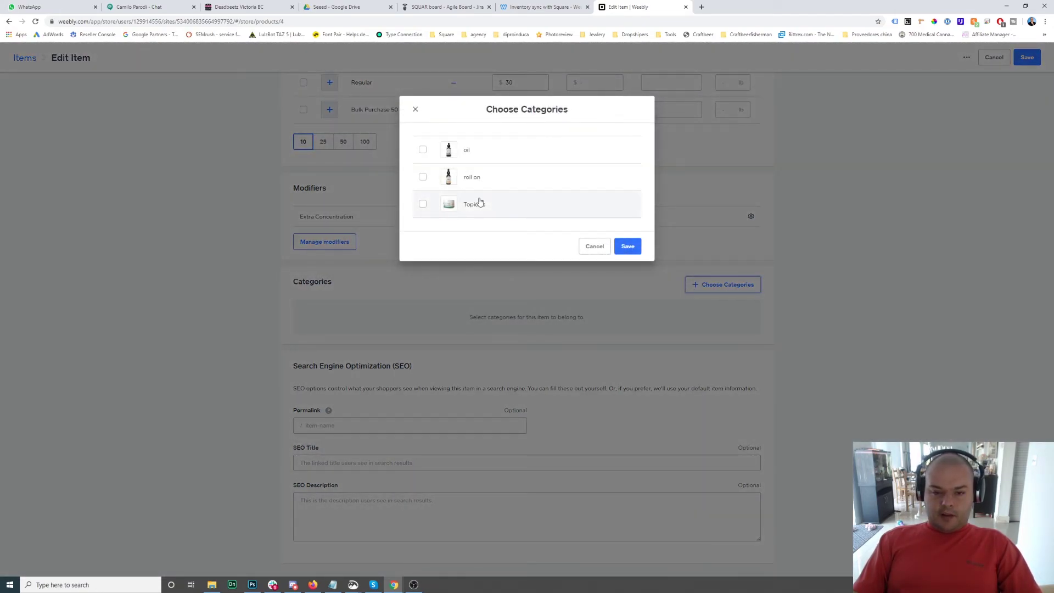
left_click(480, 202)
left_click(626, 245)
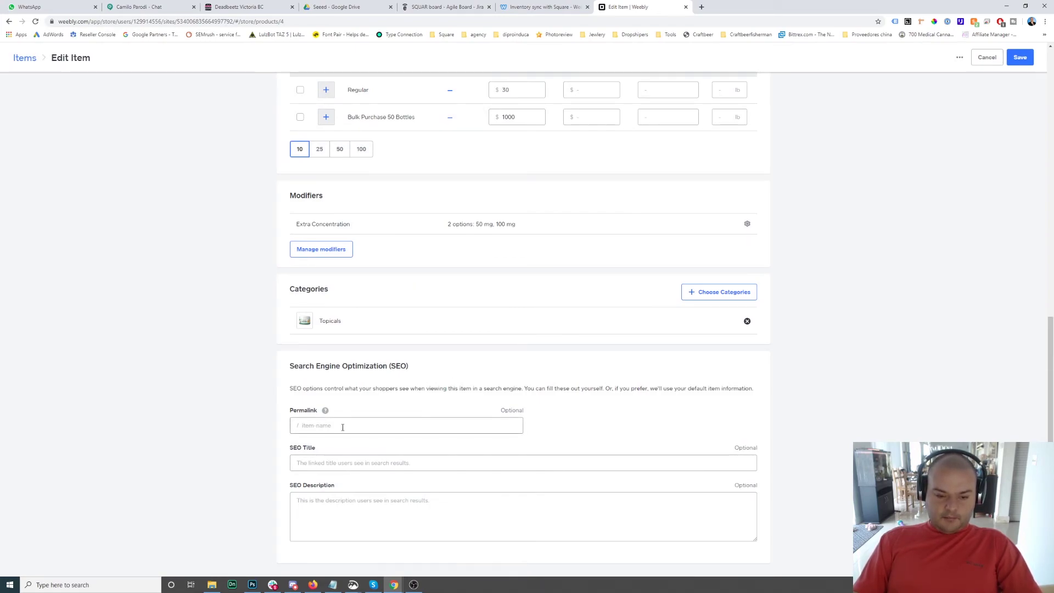
- Copy the massage oil item title into the SEO Title field
scroll(379, 379, "up", 2)
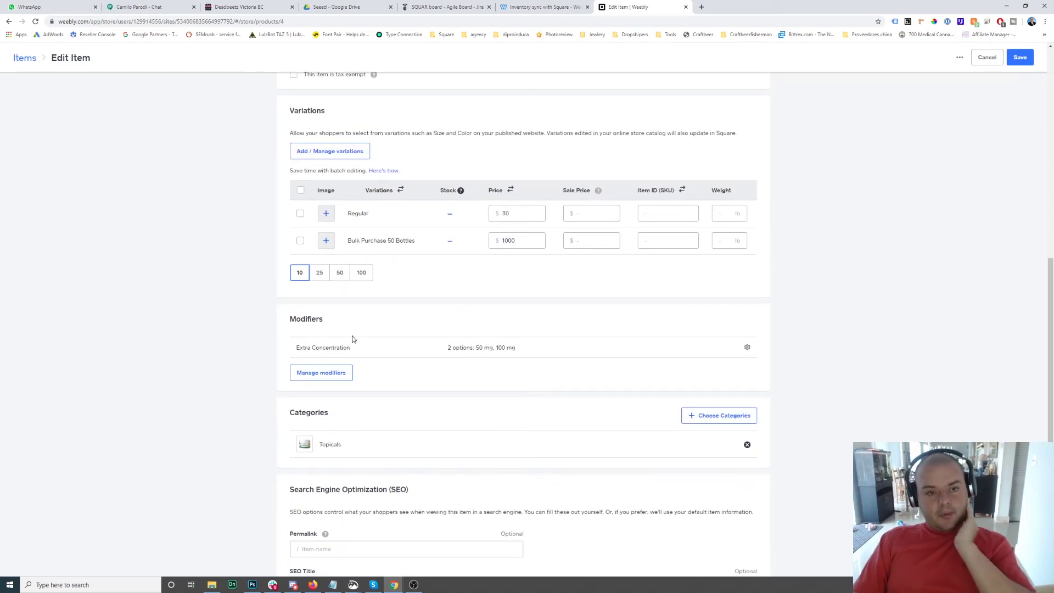
scroll(368, 342, "down", 1)
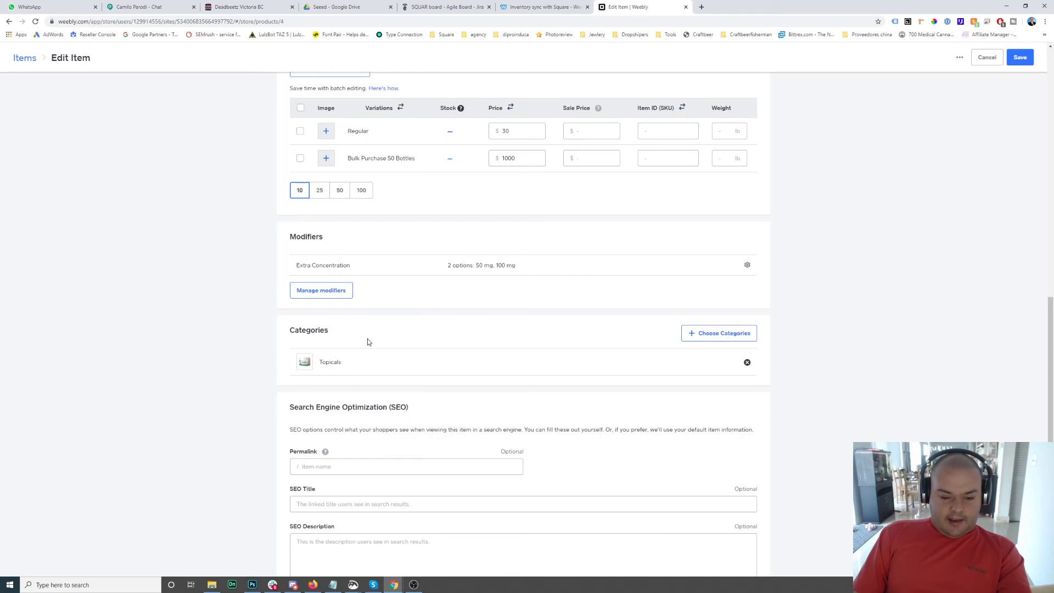
scroll(365, 417, "down", 2)
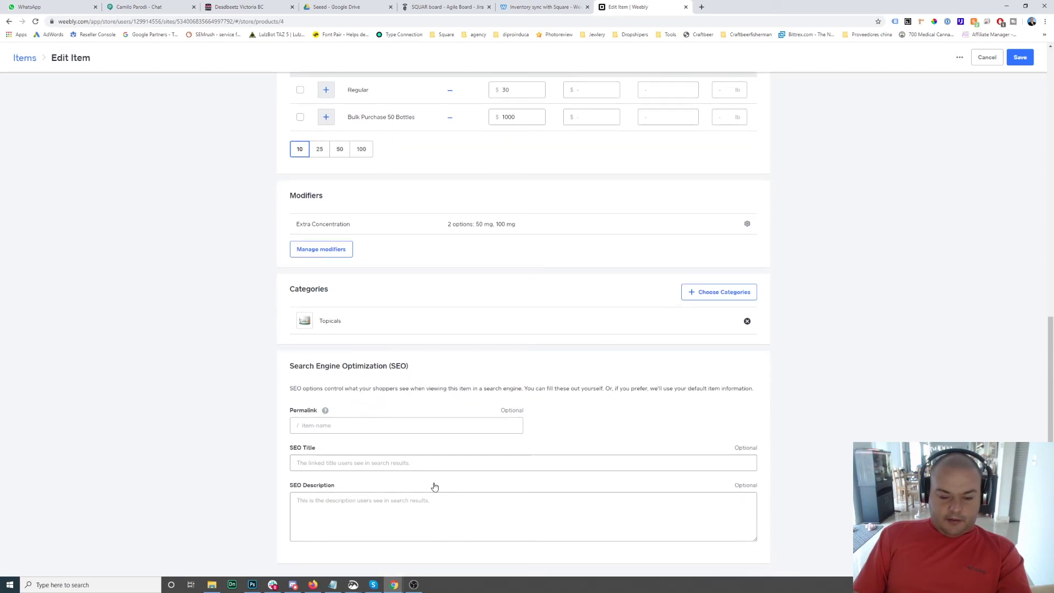
scroll(434, 487, "up", 9)
triple_click(471, 169)
key("ctrl+c")
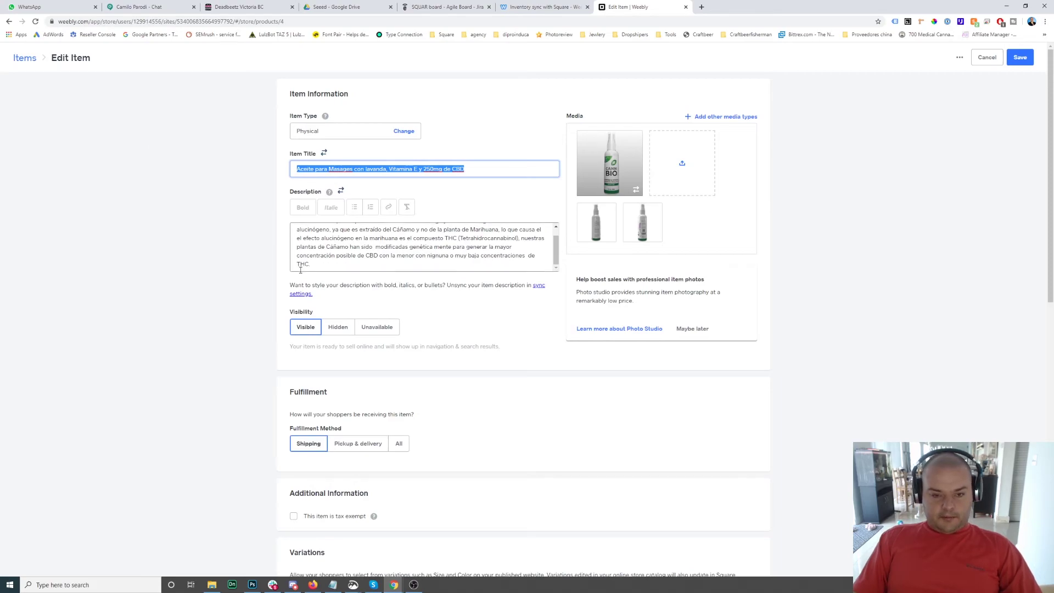
scroll(302, 271, "down", 10)
left_click(331, 462)
key("ctrl+v")
- Copy the Spanish CBD product description into the SEO Description field
scroll(459, 204, "up", 10)
scroll(459, 204, "up", 1)
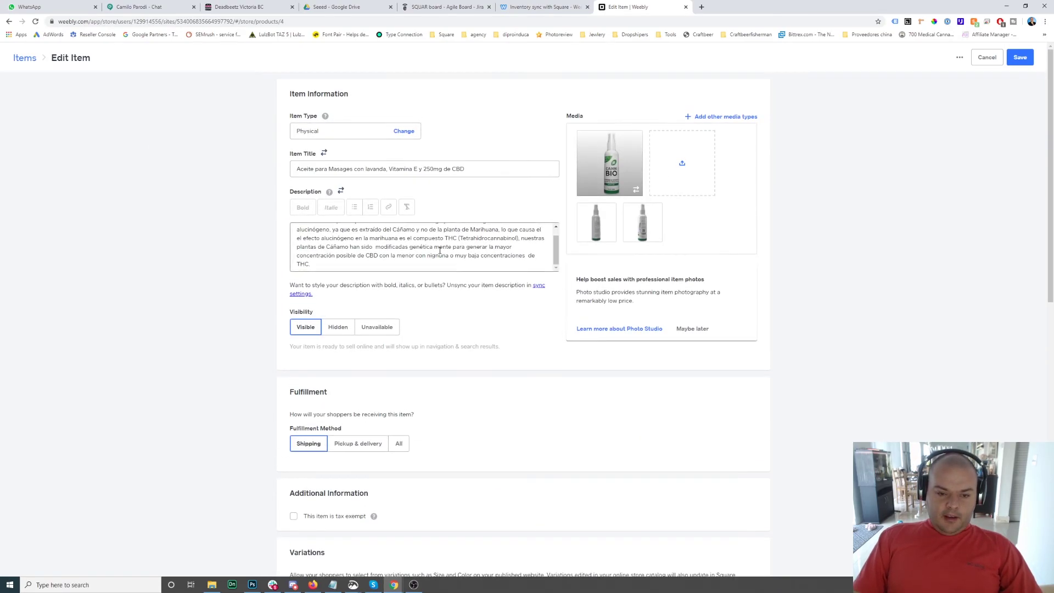
left_click_drag(402, 264, 162, 113)
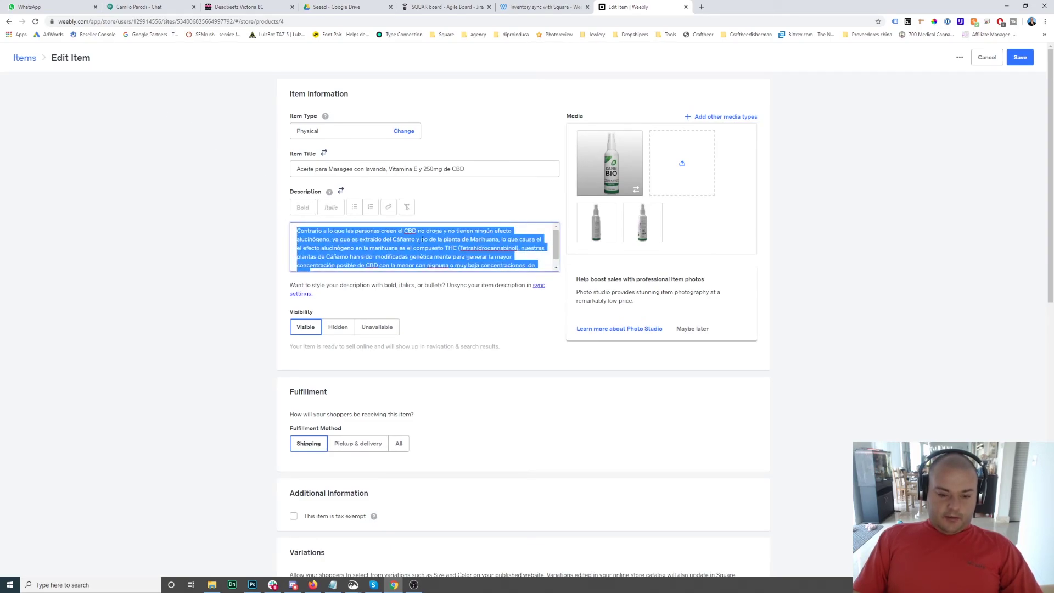
scroll(484, 384, "down", 15)
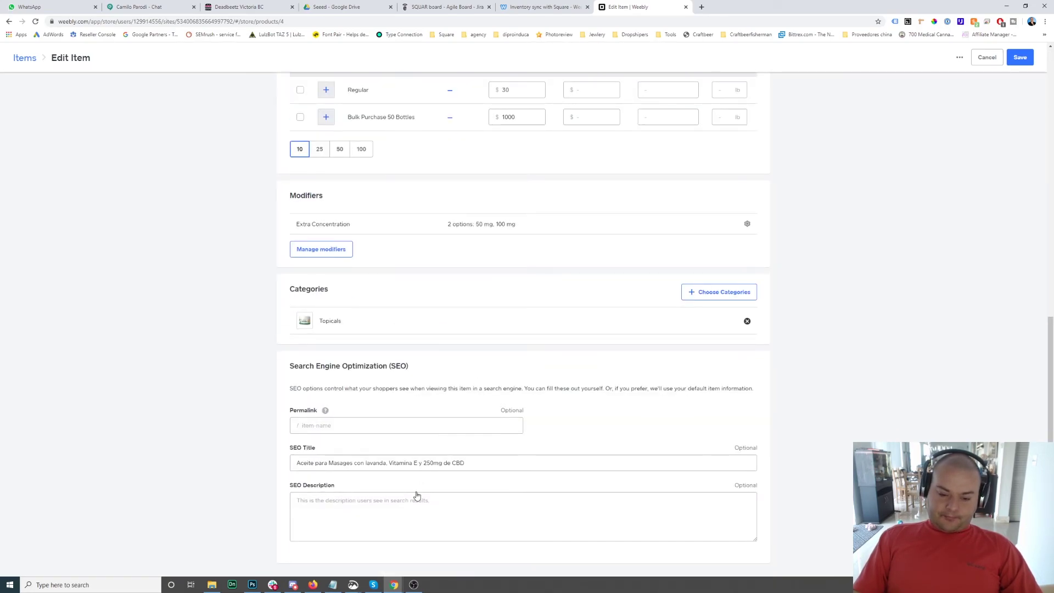
left_click(413, 499)
type("Contrario a lo que las personas creen el CBD no droga y no tienen ningún efecto alucinógeno, ya que es extraido del Cáñamo y no de la planta de Marihuana, lo que causa el el efecto alucinógeno en la marihuana es el compuesto THC (Tetrahidrocannabinol), nuestras plantas de Cáñamo han sido  modificadas genética mente para generar la mayor concentración posible de CBD con la menor con nignuna o muy baja concentraciones  de THC.")
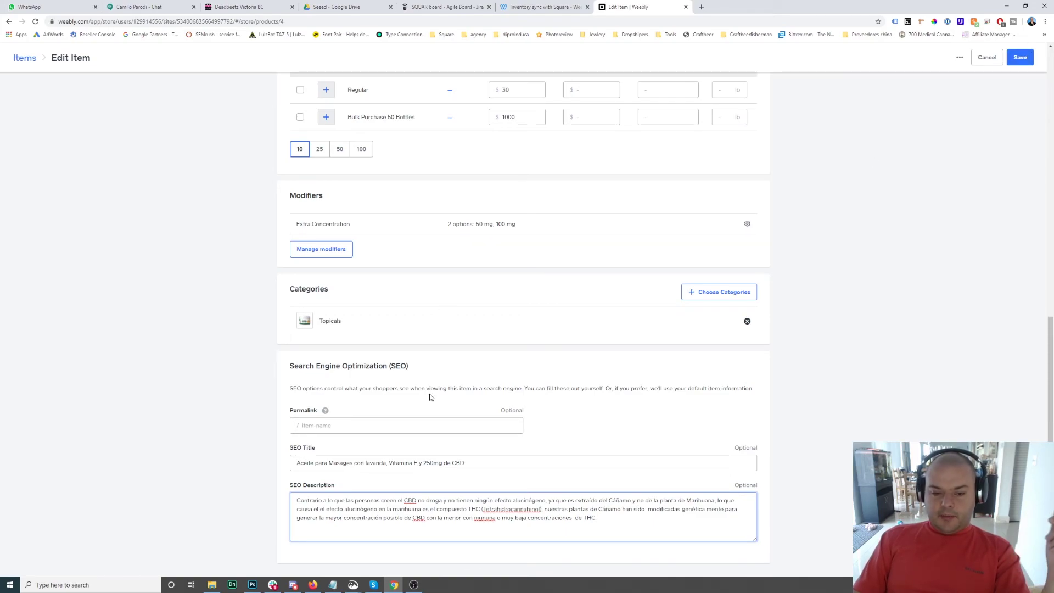
scroll(430, 397, "up", 10)
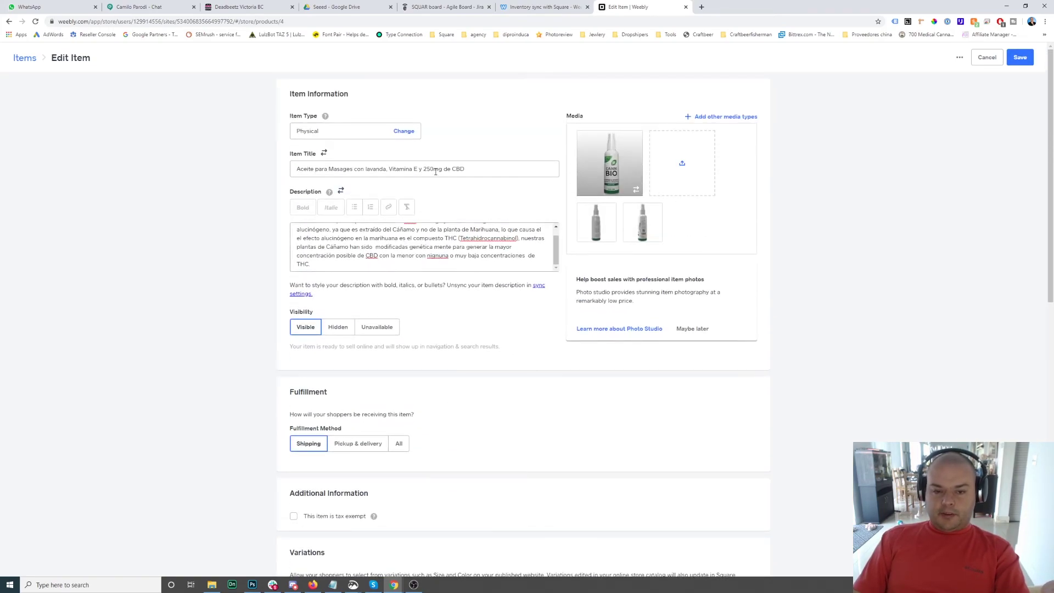
scroll(430, 259, "down", 10)
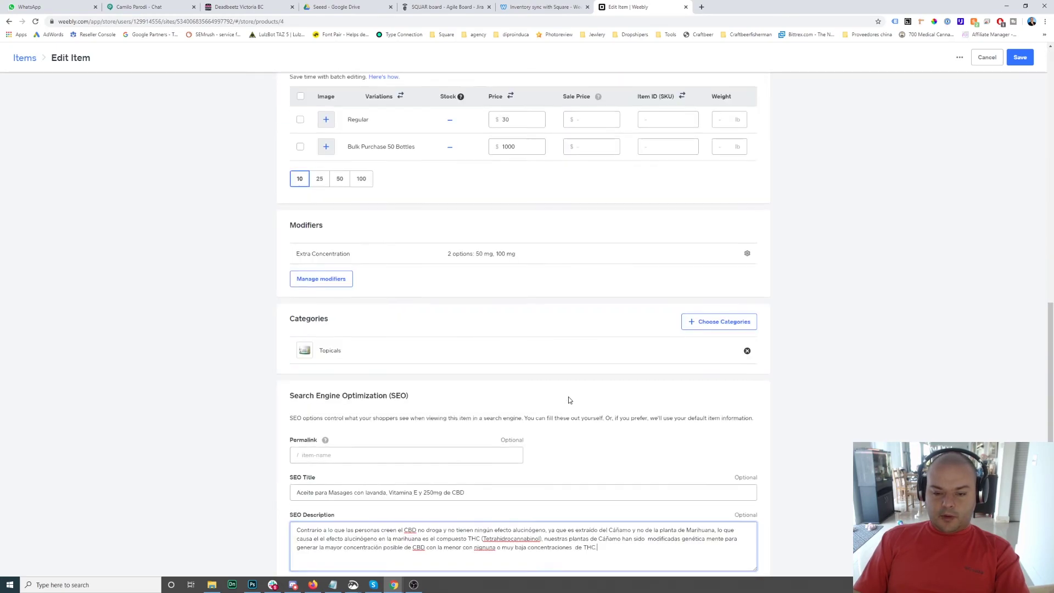
scroll(569, 399, "down", 1)
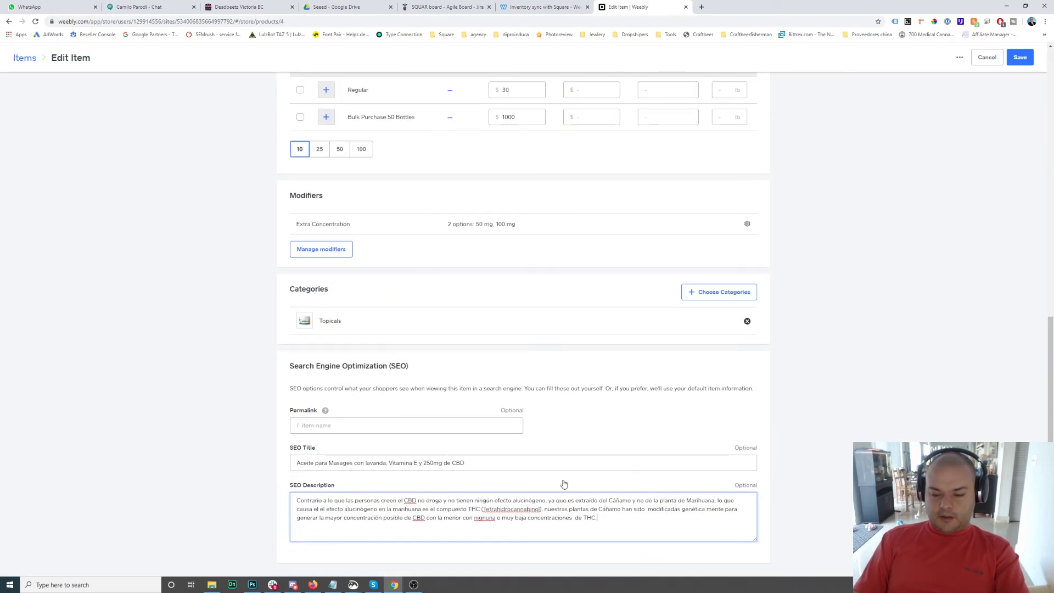
scroll(906, 137, "up", 3)
- Save the finished massage oil item with its SEO fields
left_click(1020, 58)
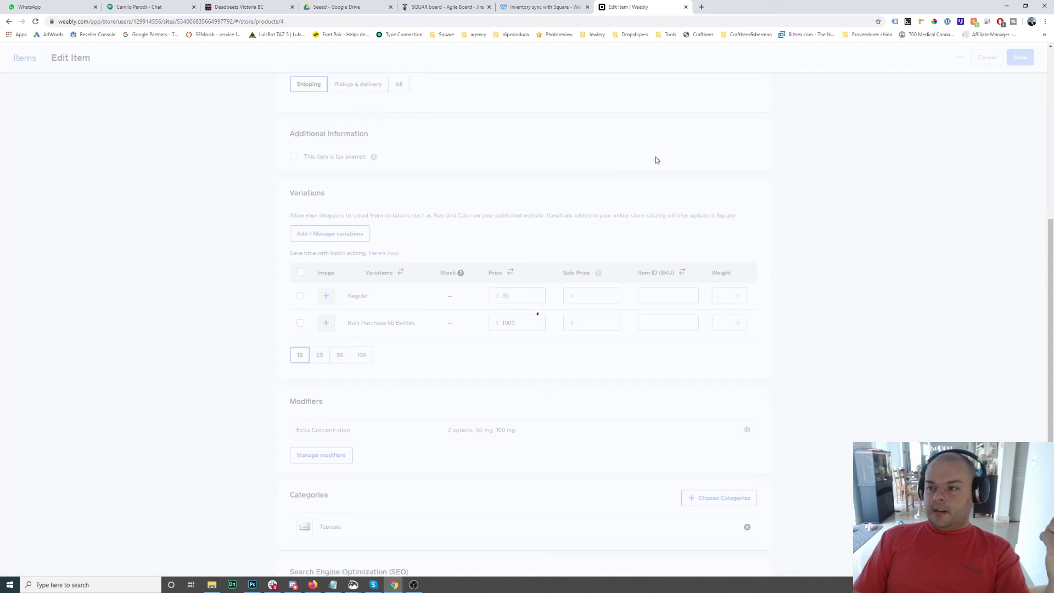